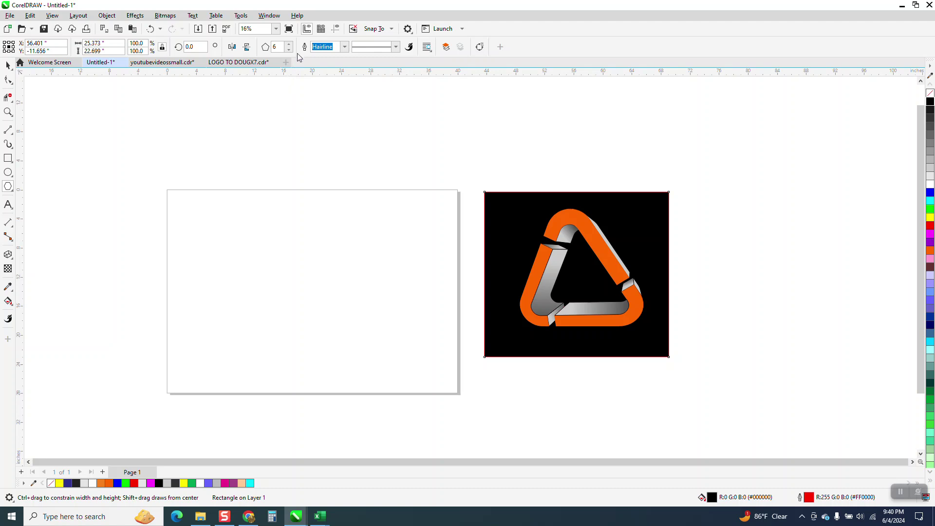
Draw a polygon about 17.9 inches wide centred on the page and set it to 3 sides.
{"action": "mouse_move", "coordinate": [376, 228]}
{"action": "left_mouse_down"}
{"action": "mouse_move", "coordinate": [270, 374]}
{"action": "mouse_move", "coordinate": [276, 365]}
{"action": "left_mouse_up"}
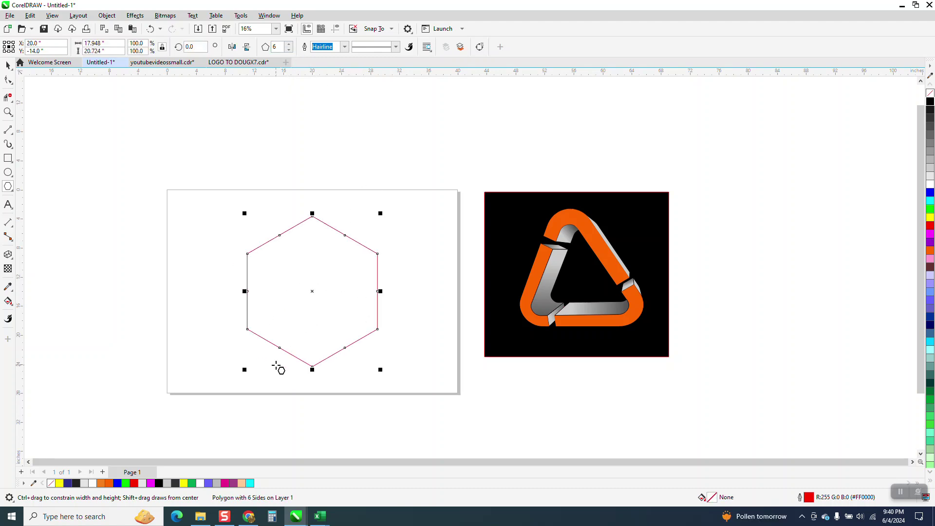
{"action": "left_click", "coordinate": [289, 50]}
{"action": "left_click", "coordinate": [289, 49]}
{"action": "left_click", "coordinate": [288, 49]}
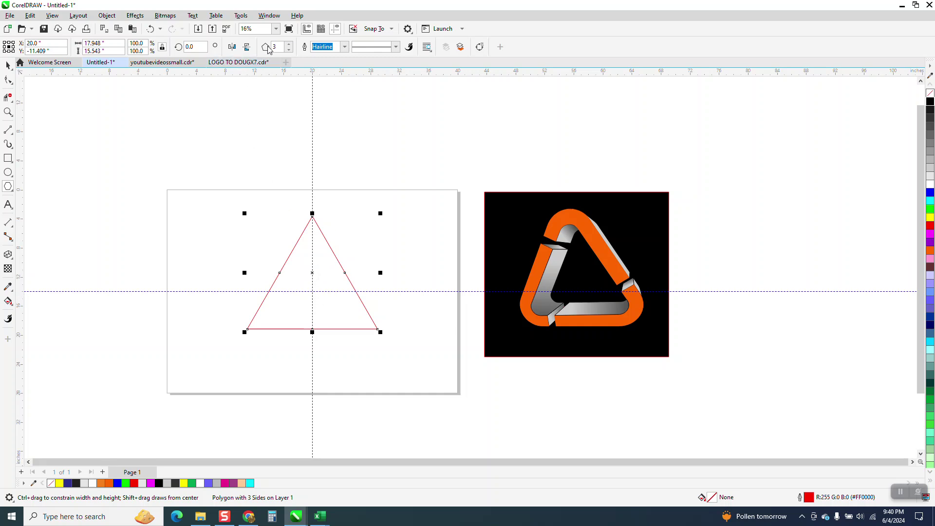
Fillet the triangle's corners with a 1.5-inch radius.
{"action": "left_click", "coordinate": [274, 17]}
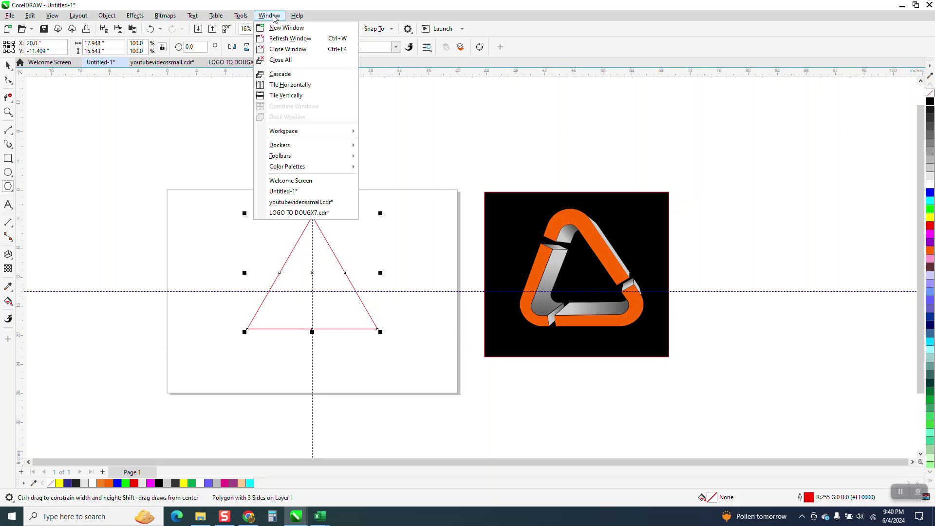
{"action": "mouse_move", "coordinate": [292, 149]}
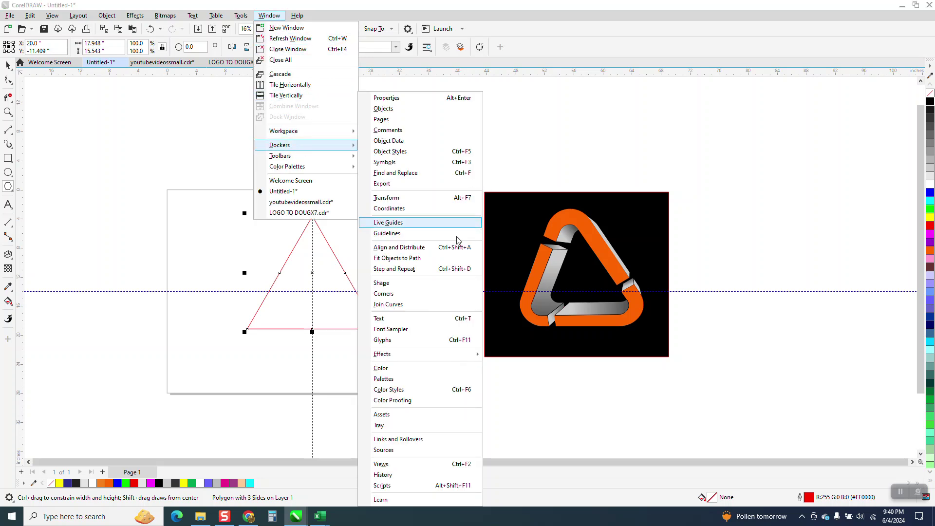
{"action": "left_click", "coordinate": [397, 294]}
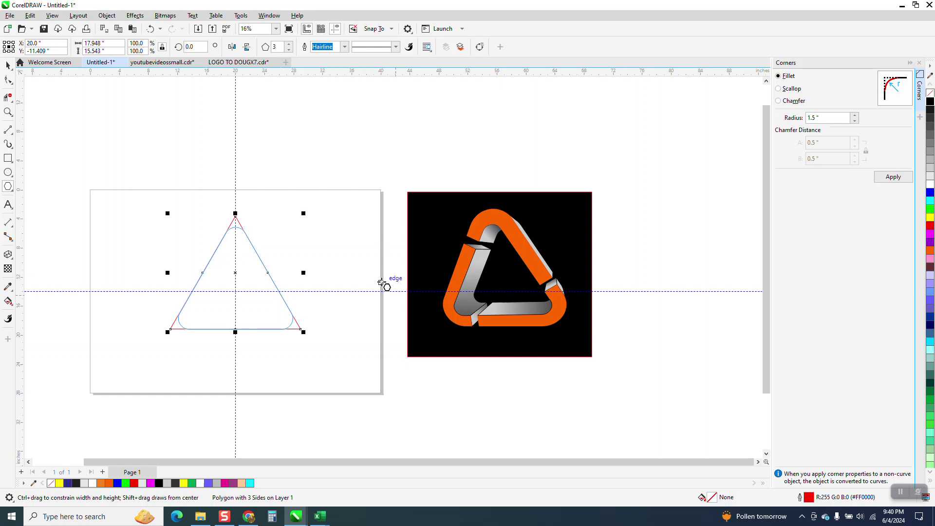
{"action": "left_click", "coordinate": [897, 178]}
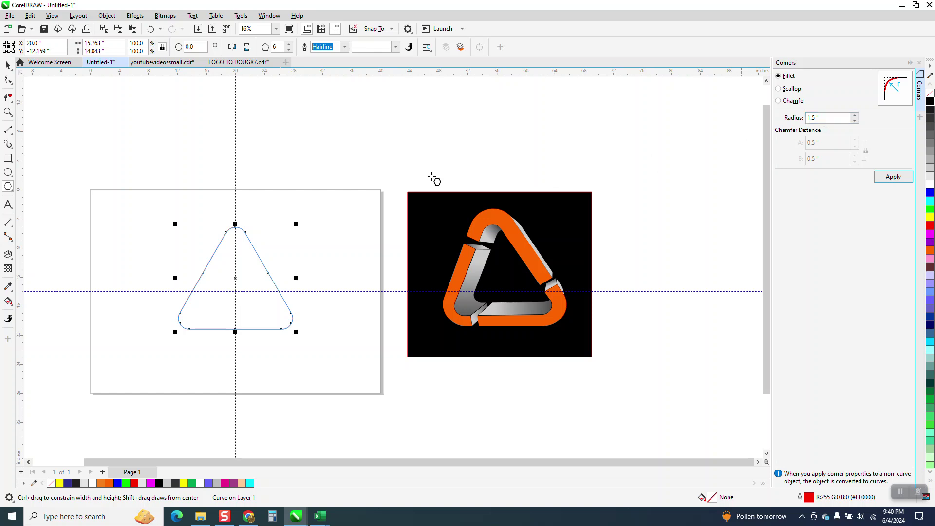
Try a one-step inside contour with a 2.0-inch offset on the rounded triangle, and undo it.
{"action": "left_click", "coordinate": [143, 18]}
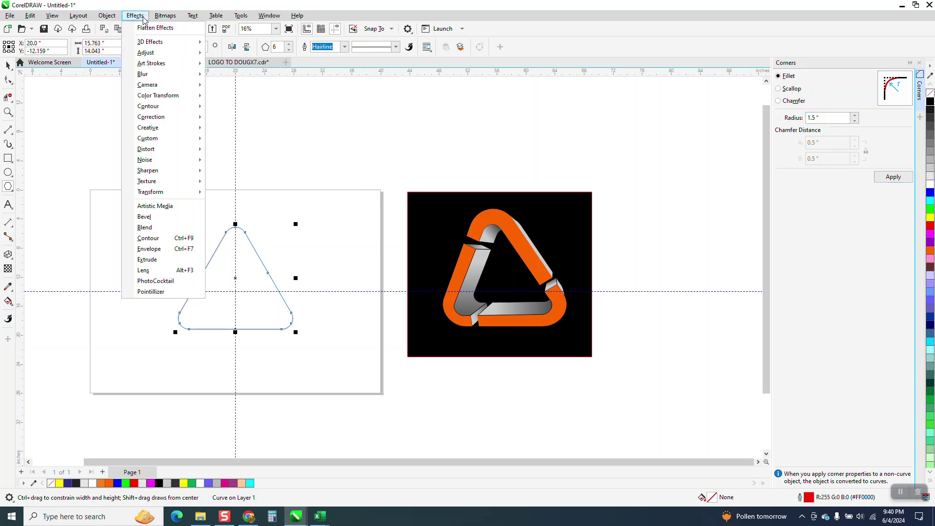
{"action": "left_click", "coordinate": [151, 239]}
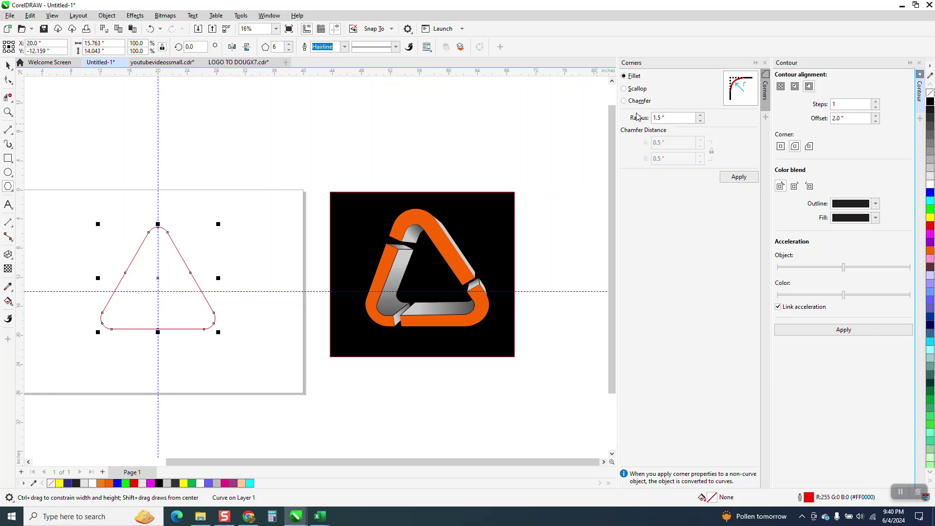
{"action": "left_click", "coordinate": [764, 62]}
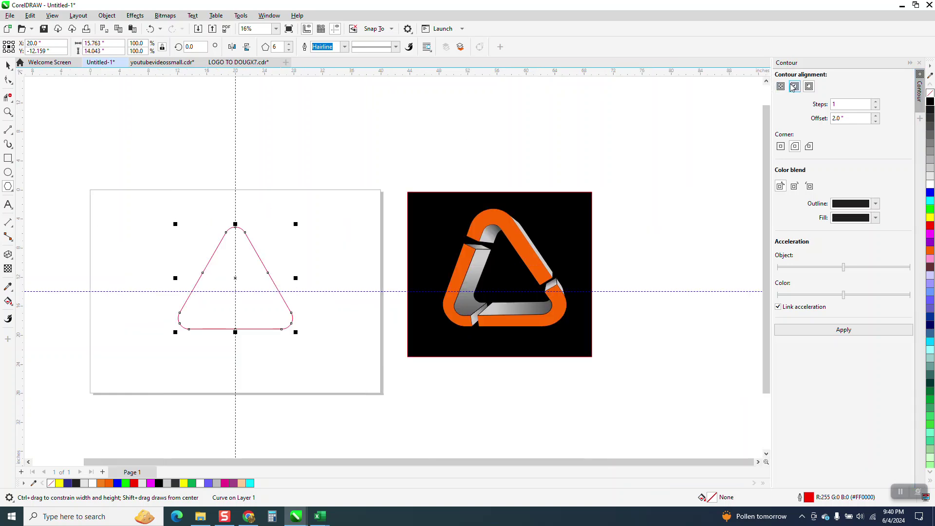
{"action": "left_click", "coordinate": [843, 330]}
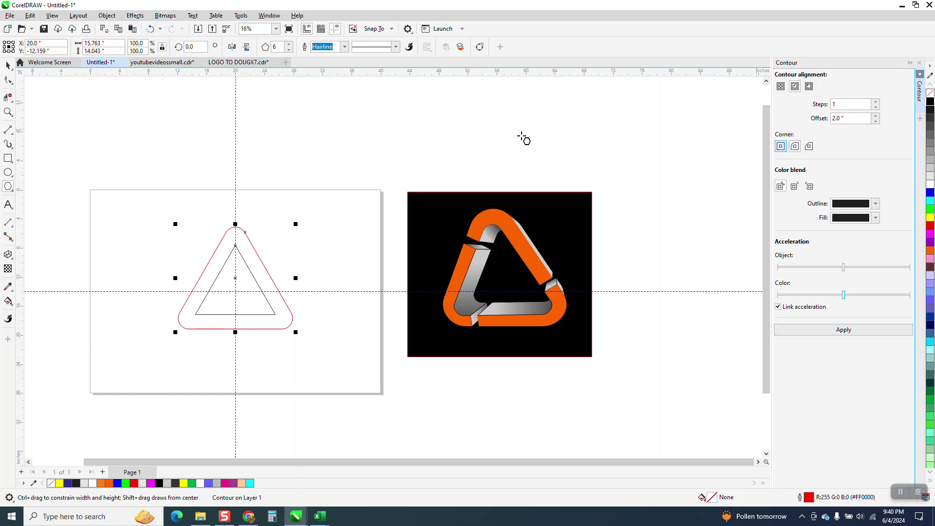
{"action": "left_click", "coordinate": [151, 28]}
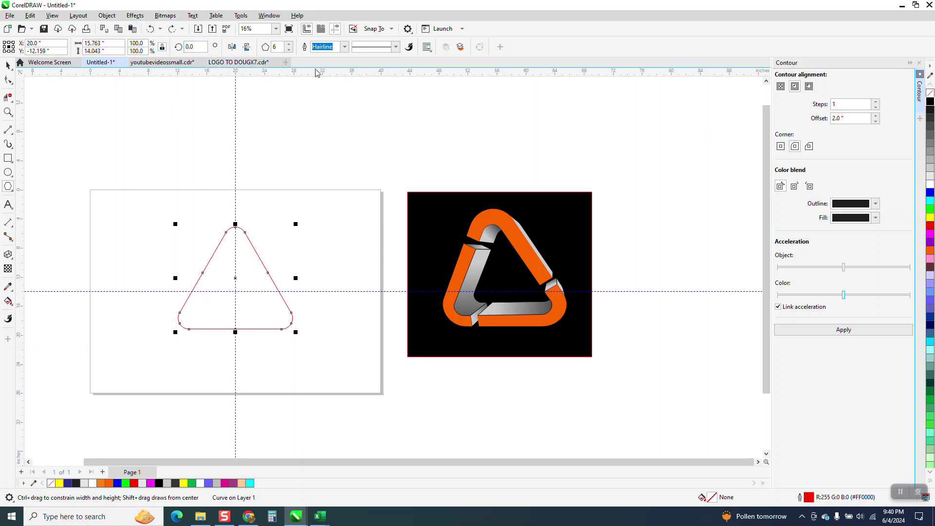
Add a one-step outside contour with a 2.0-inch offset around the rounded triangle and break the contour apart.
{"action": "left_click", "coordinate": [812, 89]}
{"action": "left_click", "coordinate": [874, 332]}
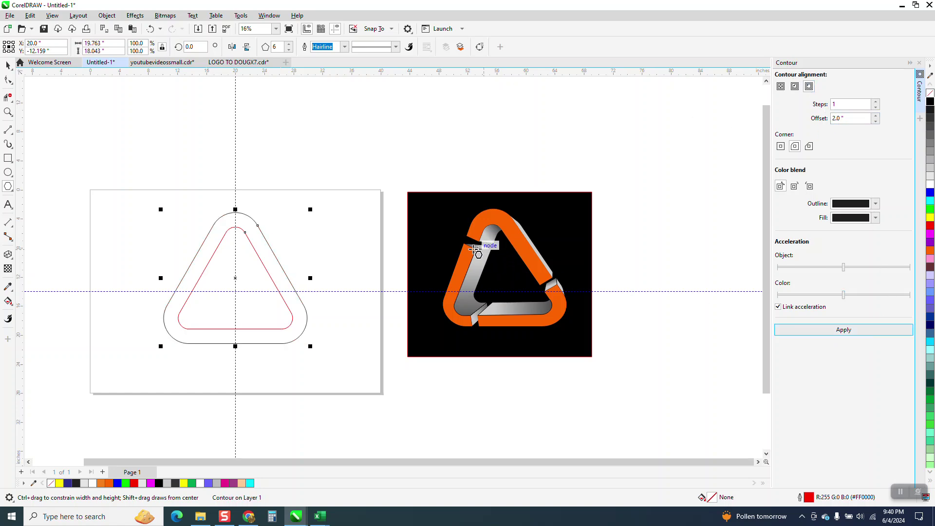
{"action": "left_click", "coordinate": [107, 15]}
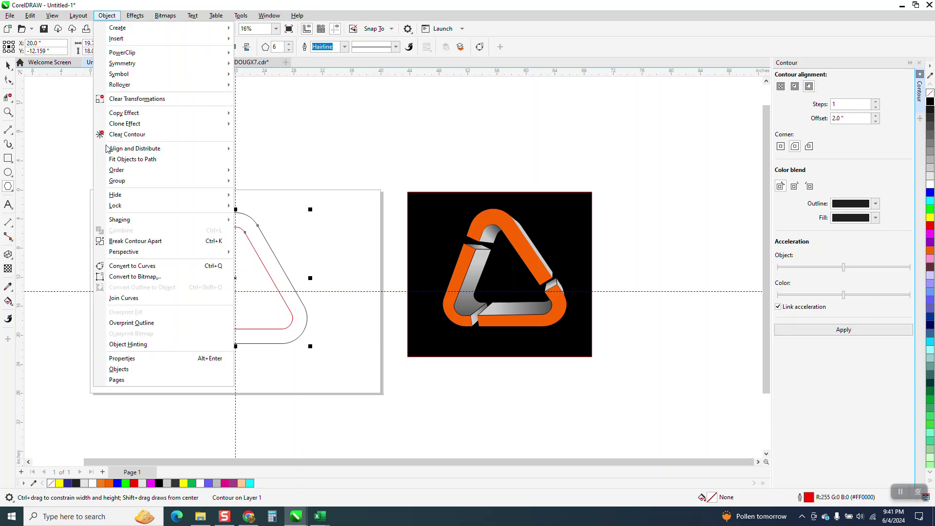
{"action": "left_click", "coordinate": [123, 244]}
Draw a narrow upright rectangle about 1.8 inches wide and 5.9 inches high above the triangle.
{"action": "scroll", "coordinate": [97, 188], "scroll_direction": "down", "scroll_amount": 1}
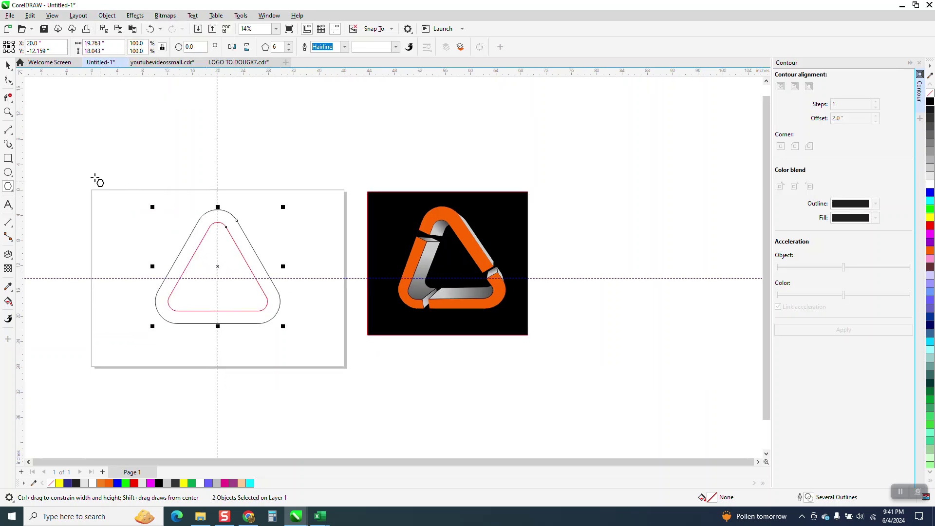
{"action": "left_click", "coordinate": [14, 160]}
{"action": "left_click_drag", "start_coordinate": [258, 132], "coordinate": [269, 170]}
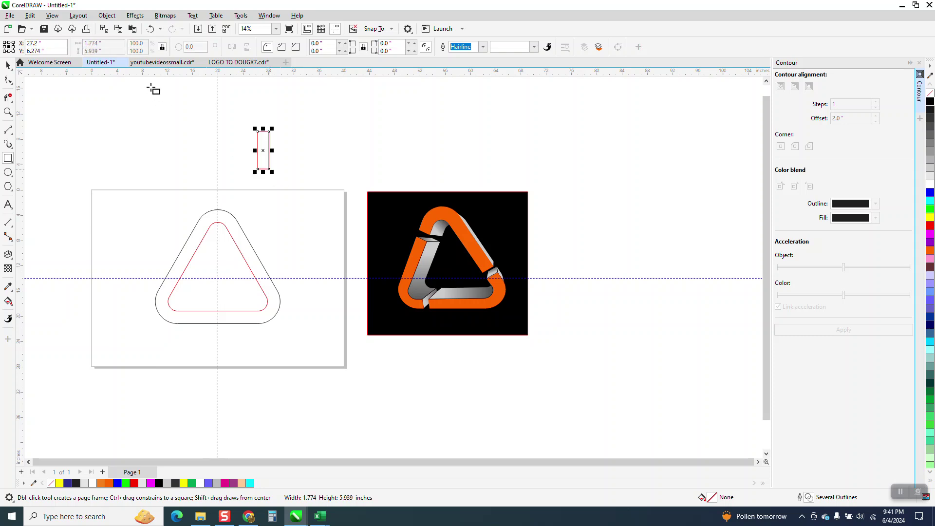
Rotate the rectangle 60 degrees and place it across the upper-left side of the triangle band.
{"action": "type", "text": "60"}
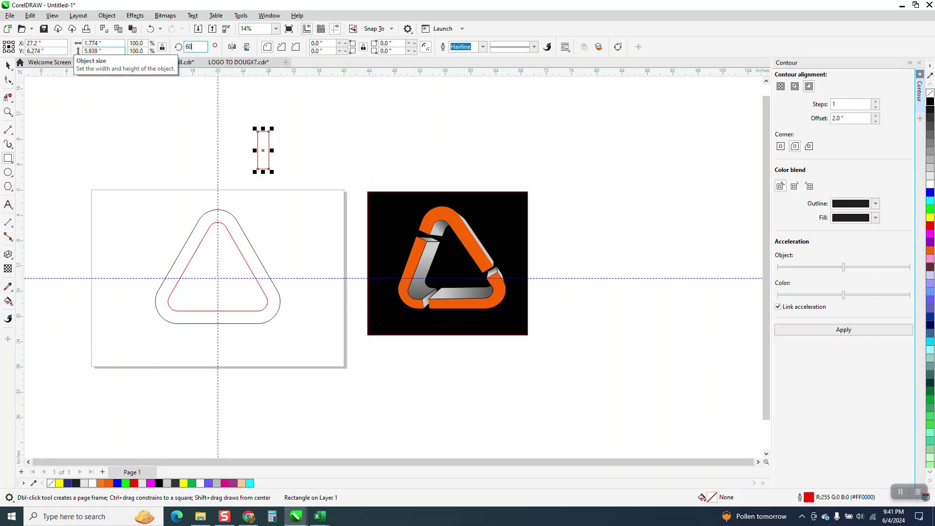
{"action": "key", "text": "Return"}
{"action": "key", "text": "space"}
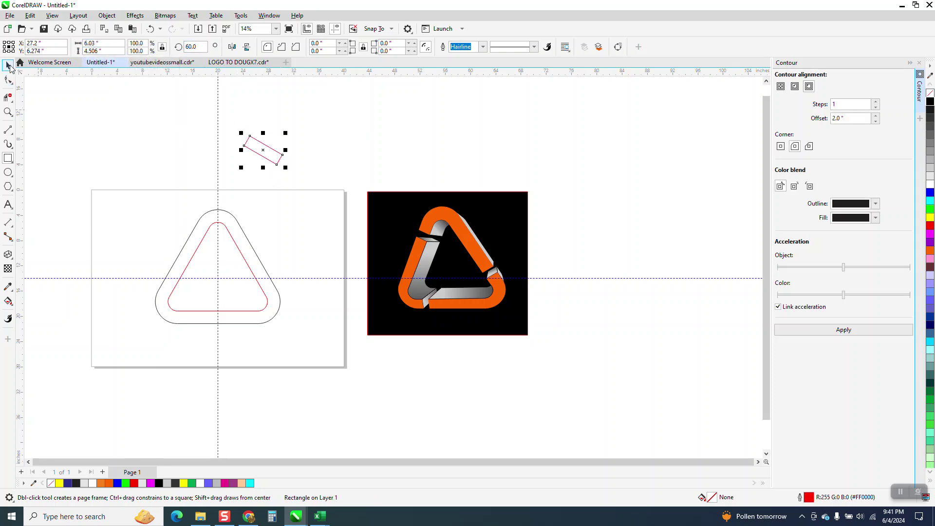
{"action": "left_click_drag", "start_coordinate": [263, 151], "coordinate": [193, 239]}
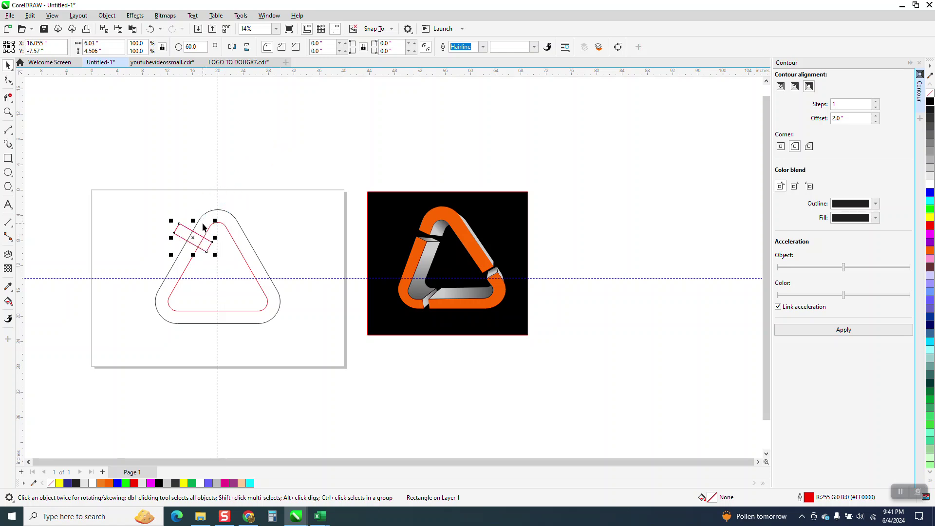
{"action": "left_click", "coordinate": [193, 238]}
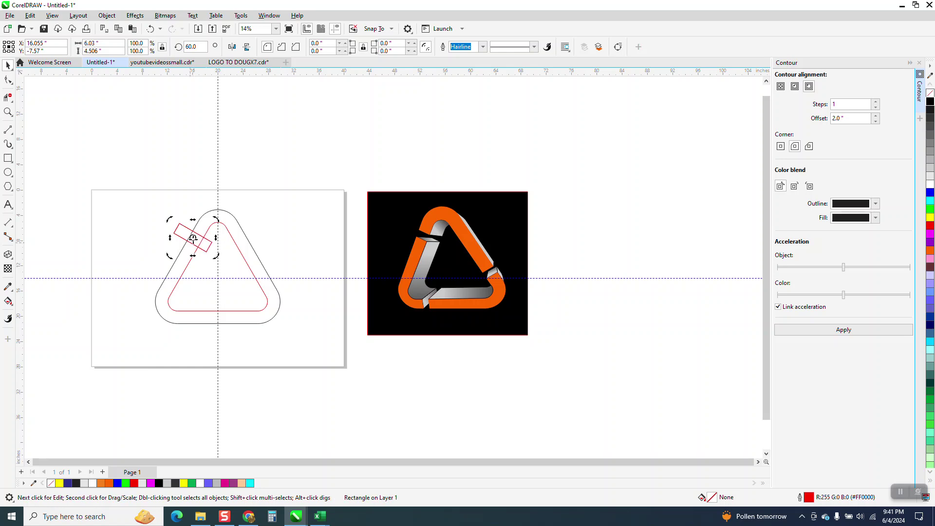
{"action": "left_click_drag", "start_coordinate": [208, 240], "coordinate": [202, 237]}
{"action": "left_click", "coordinate": [201, 47]}
{"action": "type", "text": "0"}
{"action": "key", "text": "Return"}
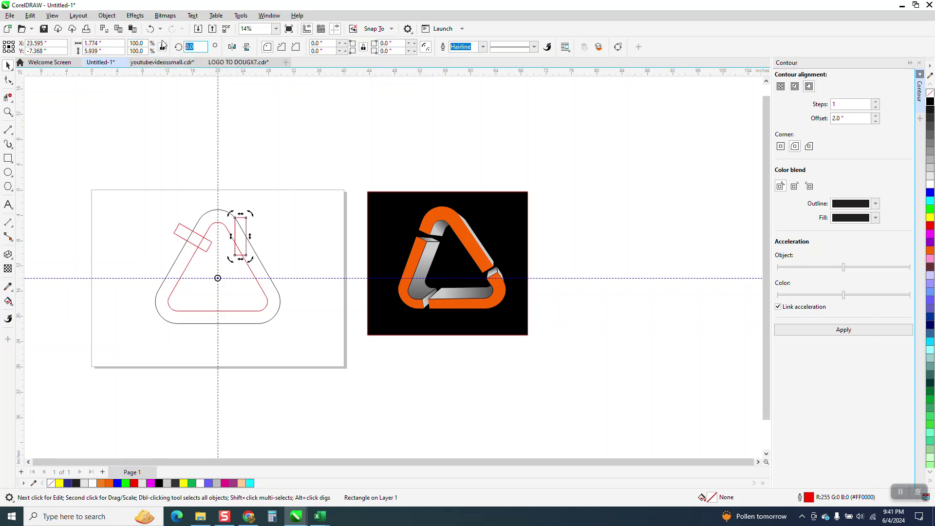
{"action": "key", "text": "Return"}
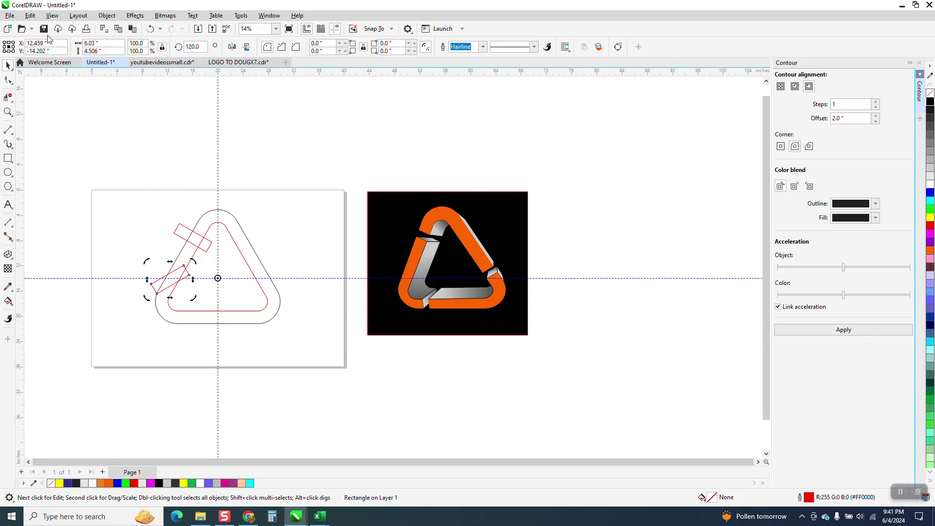
{"action": "left_click", "coordinate": [150, 29]}
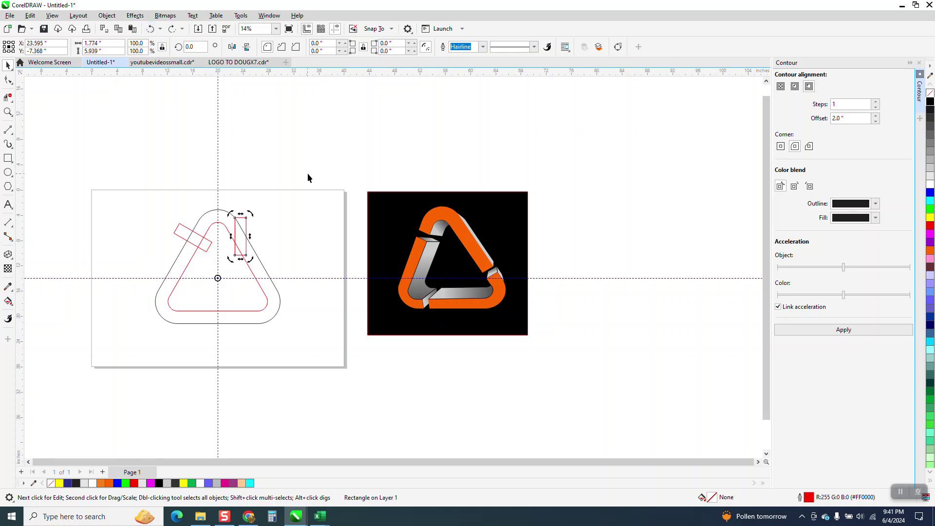
{"action": "key", "text": "ctrl+z"}
{"action": "left_click", "coordinate": [196, 239]}
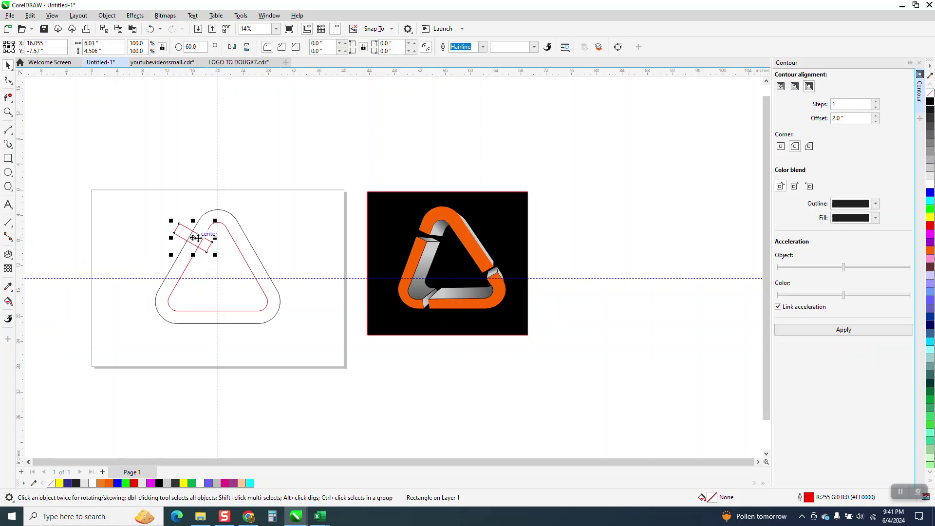
{"action": "left_click", "coordinate": [196, 239]}
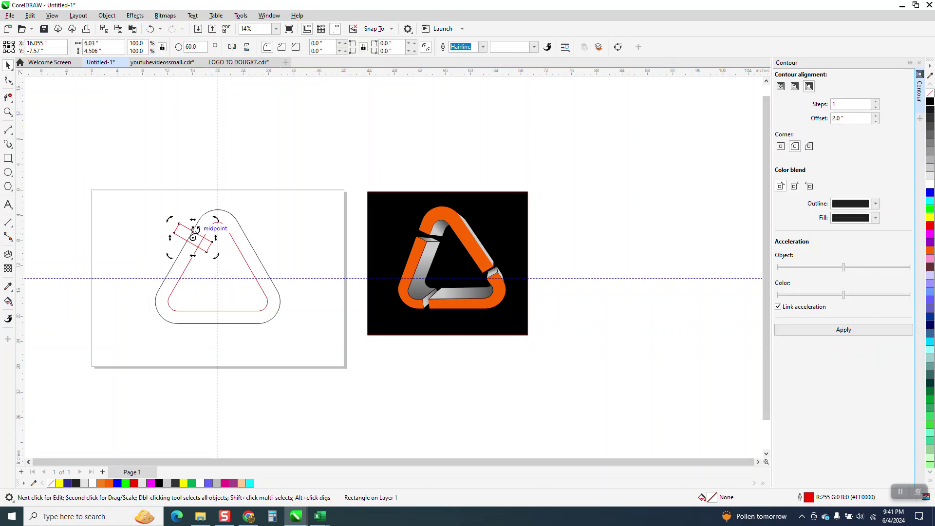
{"action": "left_click", "coordinate": [193, 237]}
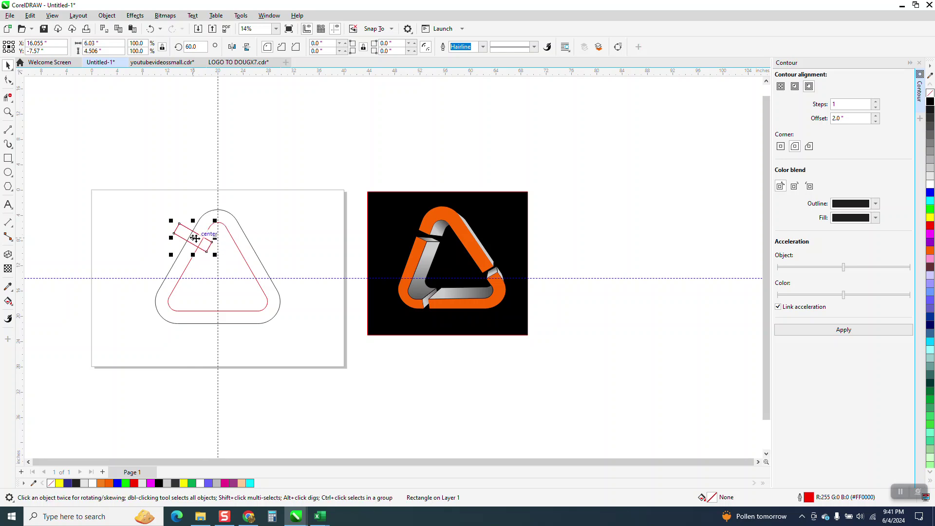
{"action": "left_click_drag", "start_coordinate": [194, 237], "coordinate": [209, 264]}
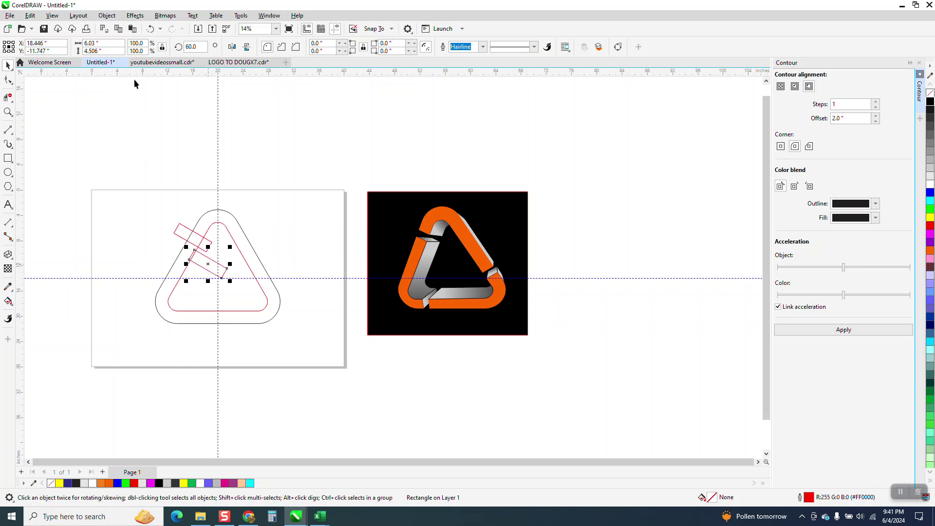
{"action": "left_click", "coordinate": [151, 29]}
Set the rectangle's rotation centre at the guideline intersection and create rotated copies at 300 and 180 degrees across the other two sides.
{"action": "left_click", "coordinate": [193, 237]}
{"action": "mouse_move", "coordinate": [194, 237]}
{"action": "left_mouse_down"}
{"action": "mouse_move", "coordinate": [219, 259]}
{"action": "mouse_move", "coordinate": [219, 279]}
{"action": "left_mouse_up"}
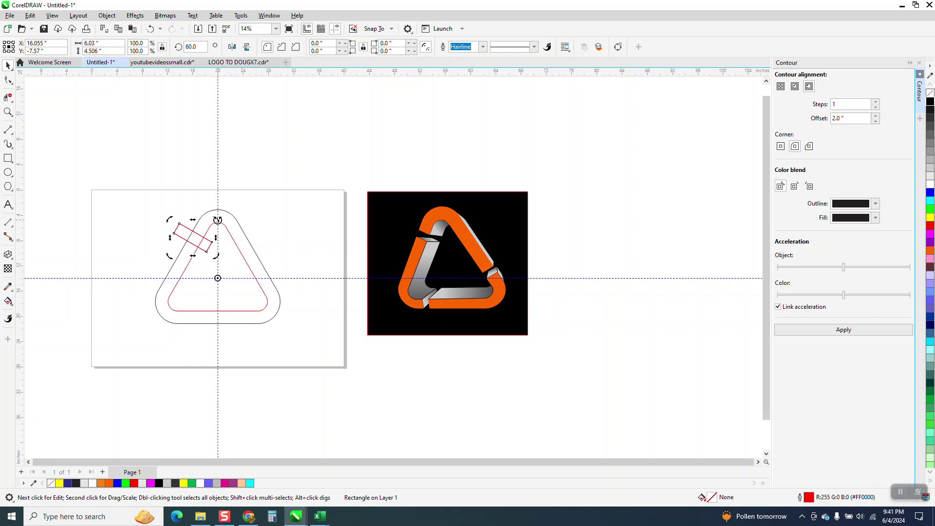
{"action": "left_click_drag", "start_coordinate": [216, 217], "coordinate": [300, 324]}
{"action": "left_click_drag", "start_coordinate": [205, 46], "coordinate": [177, 50]}
{"action": "type", "text": "300"}
{"action": "key", "text": "Return"}
{"action": "type", "text": "180"}
{"action": "key", "text": "Return"}
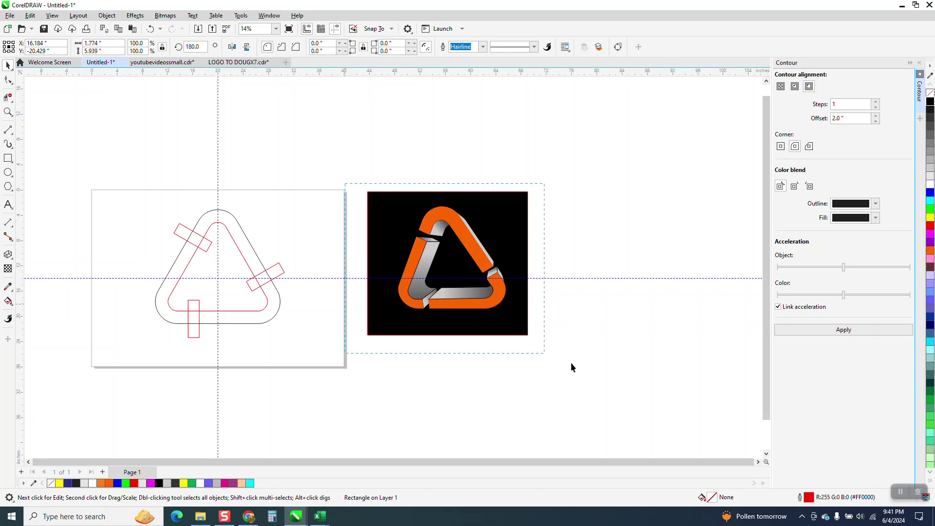
Move the reference logo up and away from the page, and set the Smart Fill colour to orange.
{"action": "left_click_drag", "start_coordinate": [461, 243], "coordinate": [616, 157]}
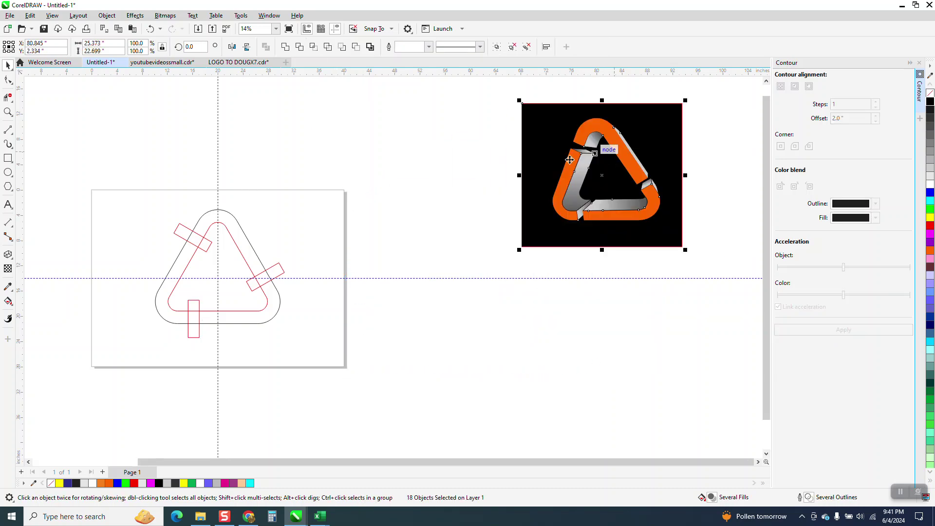
{"action": "left_click", "coordinate": [9, 302]}
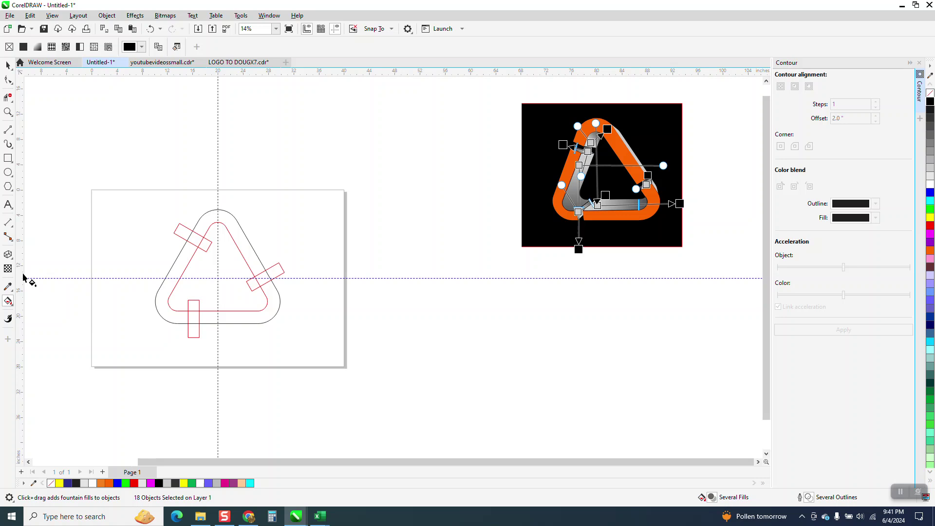
{"action": "left_click", "coordinate": [12, 309]}
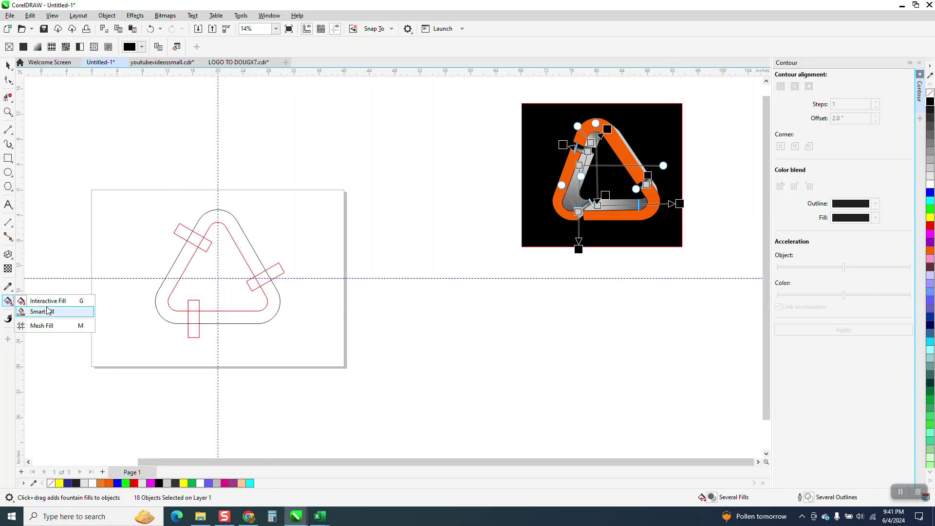
{"action": "left_click", "coordinate": [78, 311]}
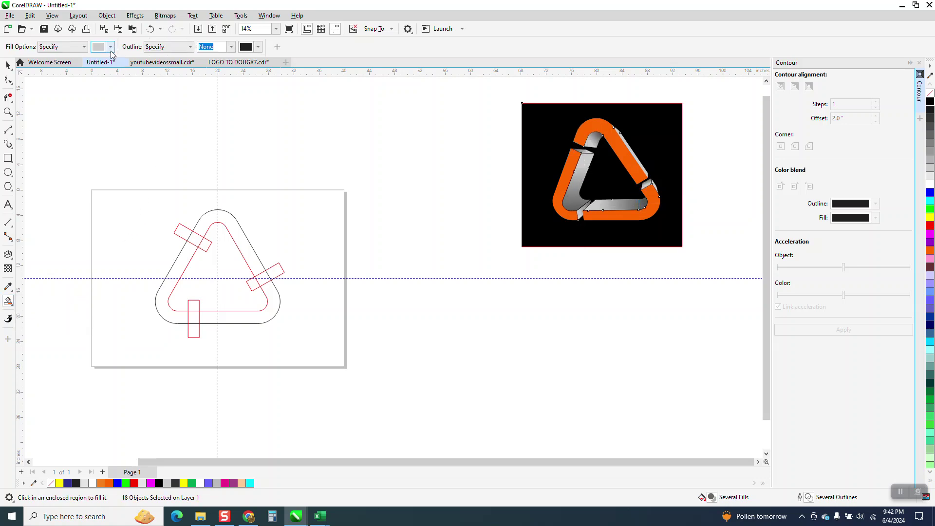
{"action": "left_click", "coordinate": [110, 46]}
{"action": "left_click", "coordinate": [128, 120]}
Smart-fill the three band segments between the rectangles in orange and nudge each one to the right of the outlines.
{"action": "left_click", "coordinate": [236, 228]}
{"action": "key", "text": "Down"}
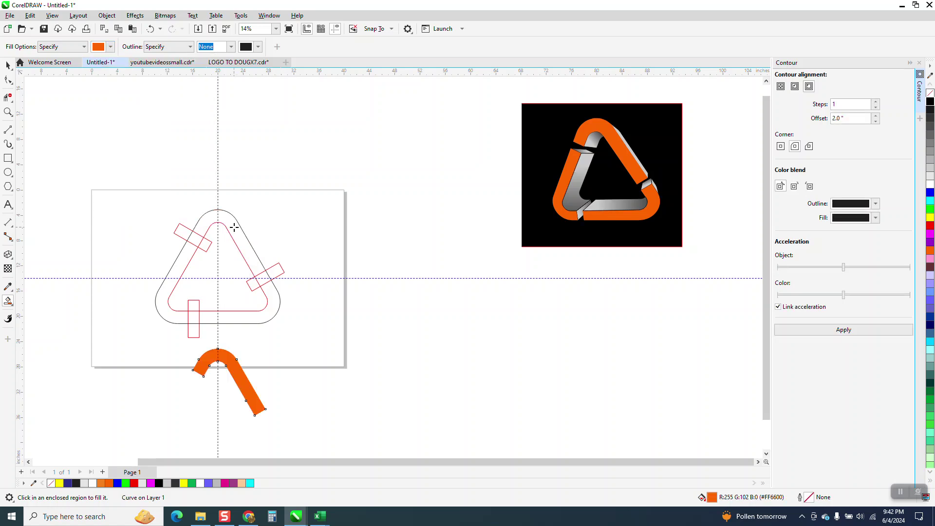
{"action": "key", "text": "Up"}
{"action": "key", "text": "Right"}
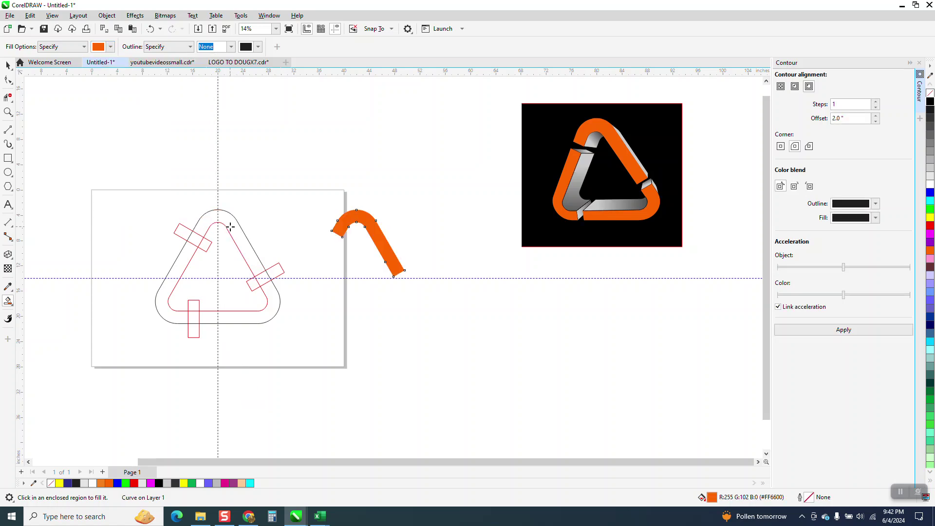
{"action": "left_click", "coordinate": [274, 298]}
{"action": "key", "text": "Right"}
{"action": "left_click", "coordinate": [185, 267]}
{"action": "key", "text": "Right"}
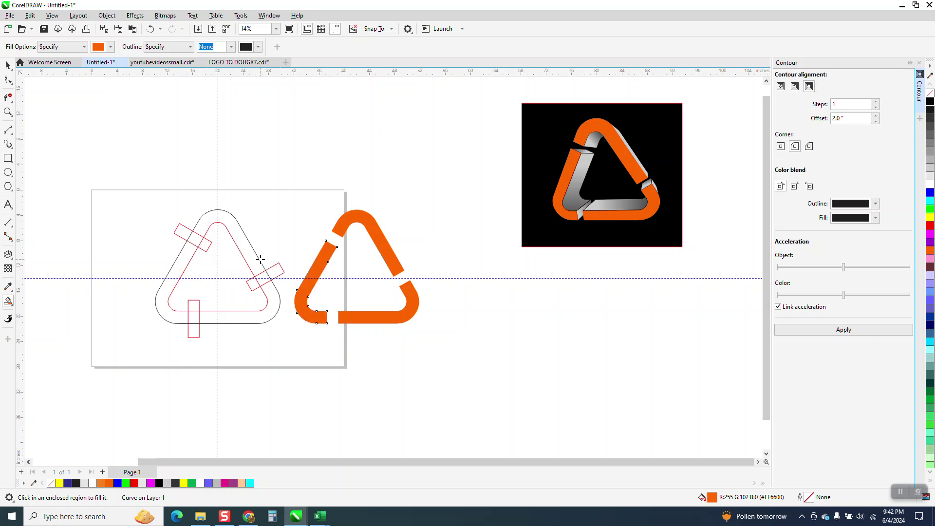
Select the three orange band segments and group them.
{"action": "left_click", "coordinate": [8, 65]}
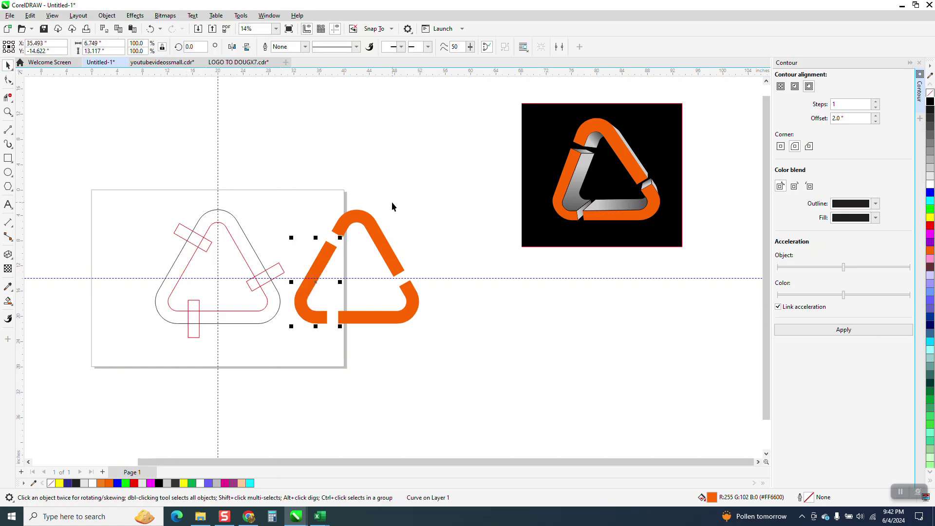
{"action": "left_click_drag", "start_coordinate": [489, 369], "coordinate": [489, 365]}
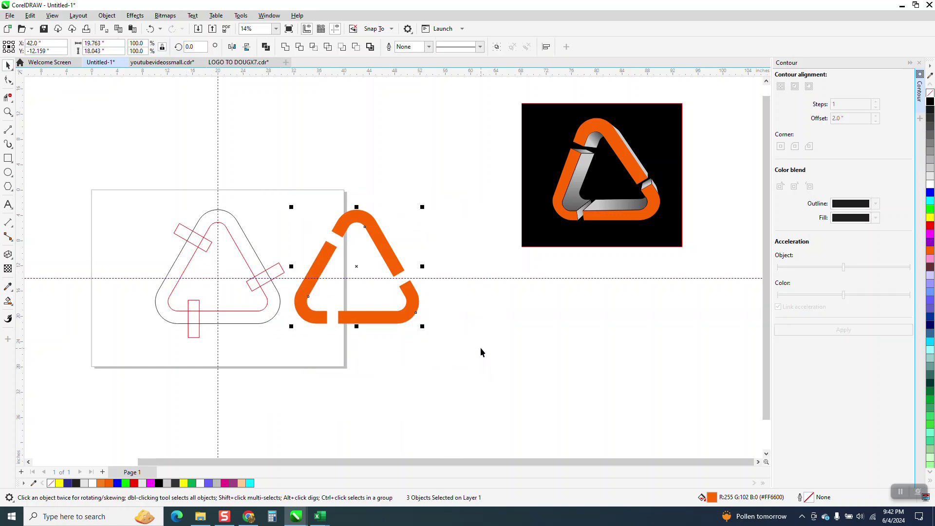
{"action": "left_click", "coordinate": [107, 15]}
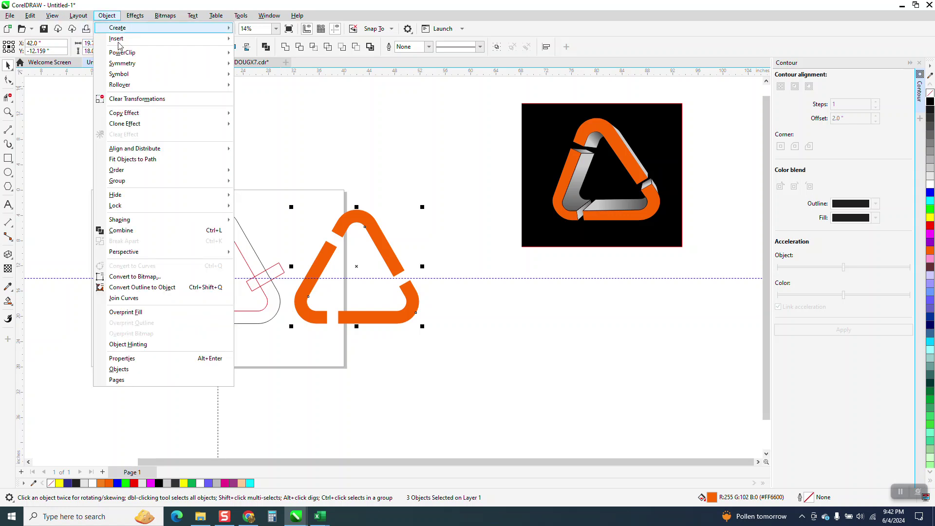
{"action": "mouse_move", "coordinate": [138, 181]}
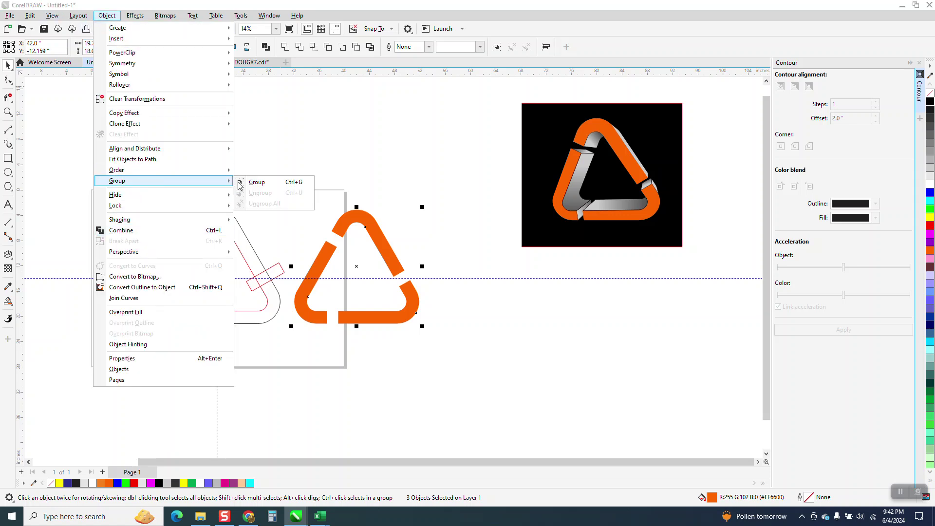
{"action": "left_click", "coordinate": [268, 187]}
Move the construction outlines and the orange group 22 inches left, placing the orange group on the page over the vertical guideline.
{"action": "left_click_drag", "start_coordinate": [127, 187], "coordinate": [295, 279]}
{"action": "left_click", "coordinate": [323, 292]}
{"action": "key", "text": "p"}
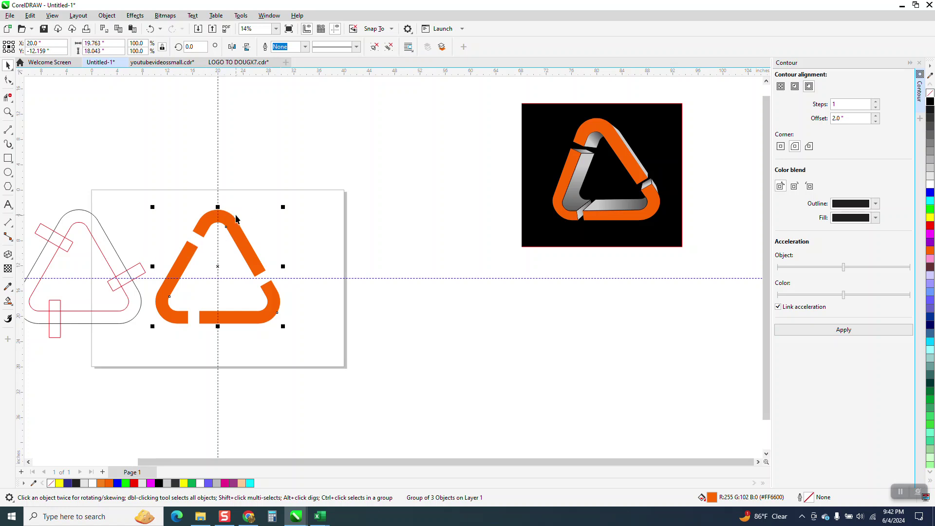
Add perspective to the orange group, pulling its upper-left and lower-left corners slightly inward and downward.
{"action": "left_click", "coordinate": [13, 263]}
{"action": "left_click", "coordinate": [106, 16]}
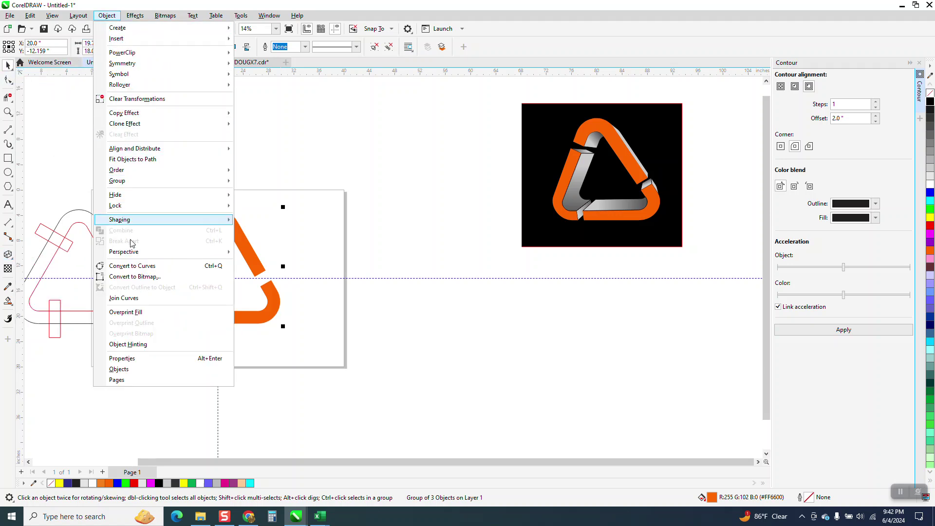
{"action": "mouse_move", "coordinate": [135, 254]}
{"action": "left_click", "coordinate": [266, 254]}
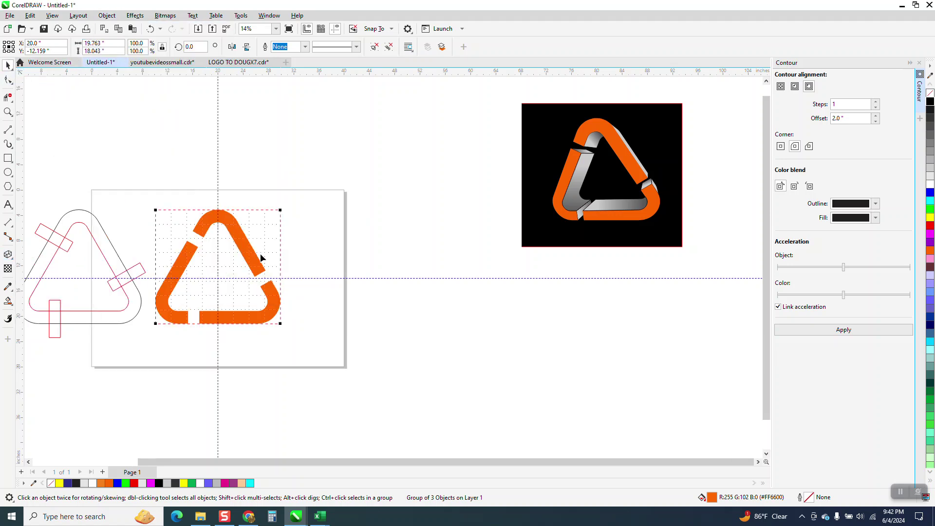
{"action": "left_click_drag", "start_coordinate": [156, 211], "coordinate": [163, 229]}
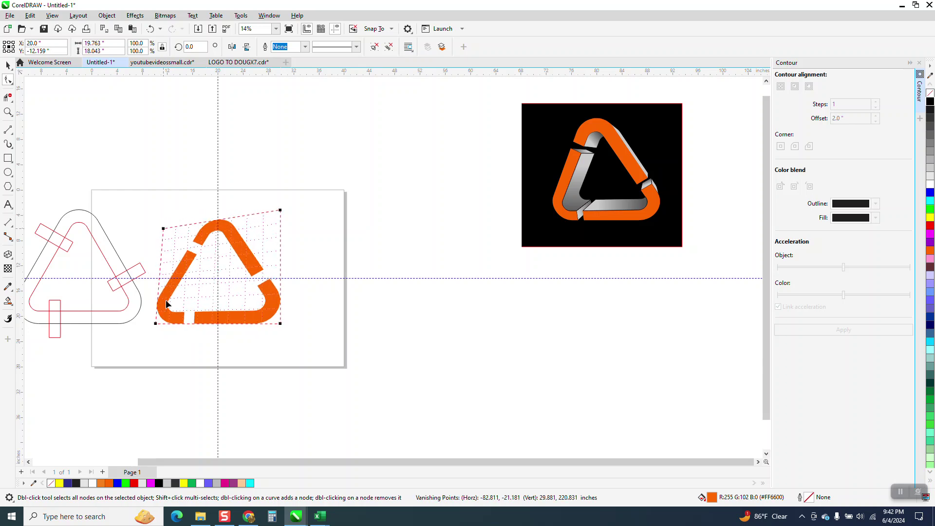
{"action": "left_click_drag", "start_coordinate": [158, 326], "coordinate": [171, 340]}
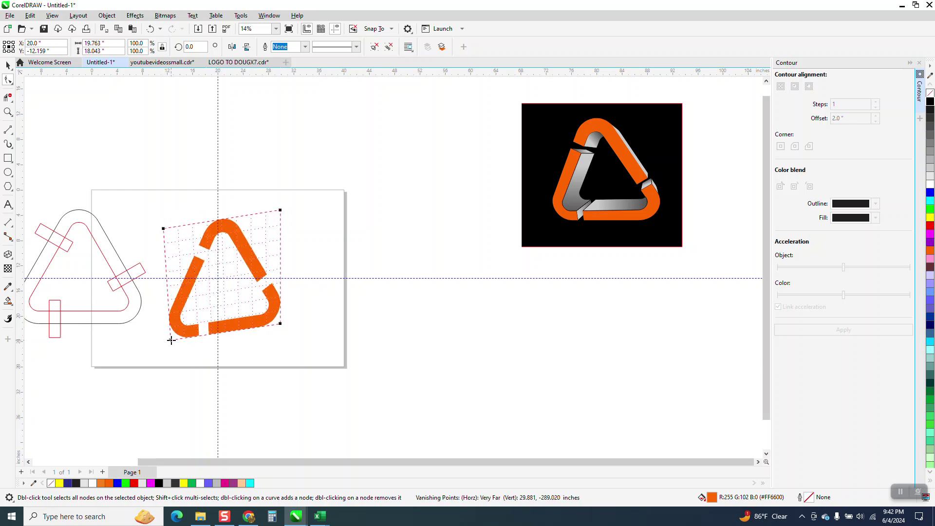
{"action": "left_click", "coordinate": [7, 66]}
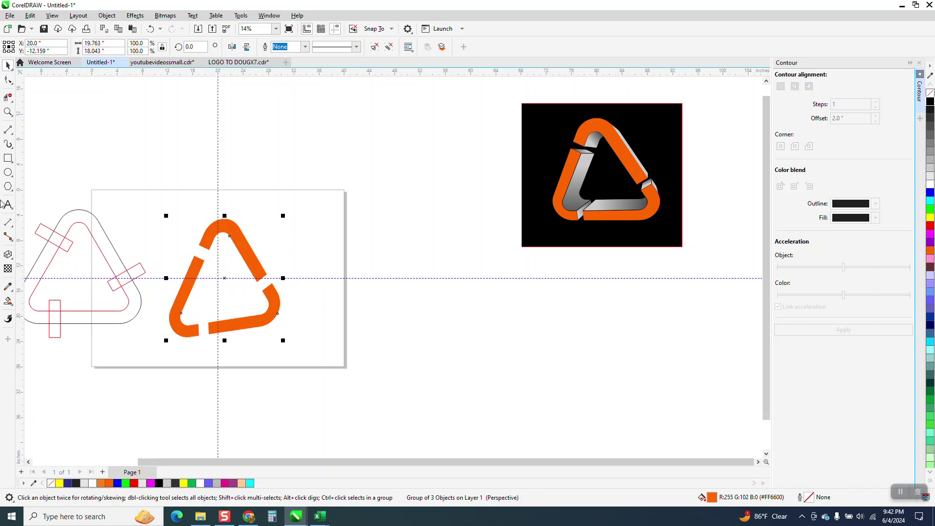
Extrude the orange group with its vanishing point toward the upper right.
{"action": "left_click", "coordinate": [12, 259]}
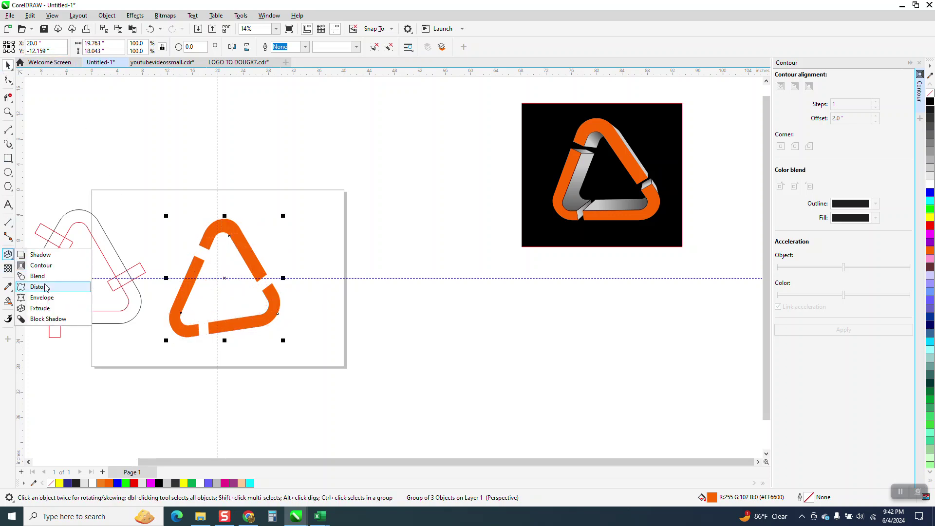
{"action": "left_click", "coordinate": [40, 308]}
{"action": "left_click_drag", "start_coordinate": [254, 264], "coordinate": [301, 199]}
{"action": "left_click", "coordinate": [8, 65]}
Break the extrude group apart and move the orange front-face group 22 inches right, clear of the extruded side faces.
{"action": "left_click", "coordinate": [107, 15]}
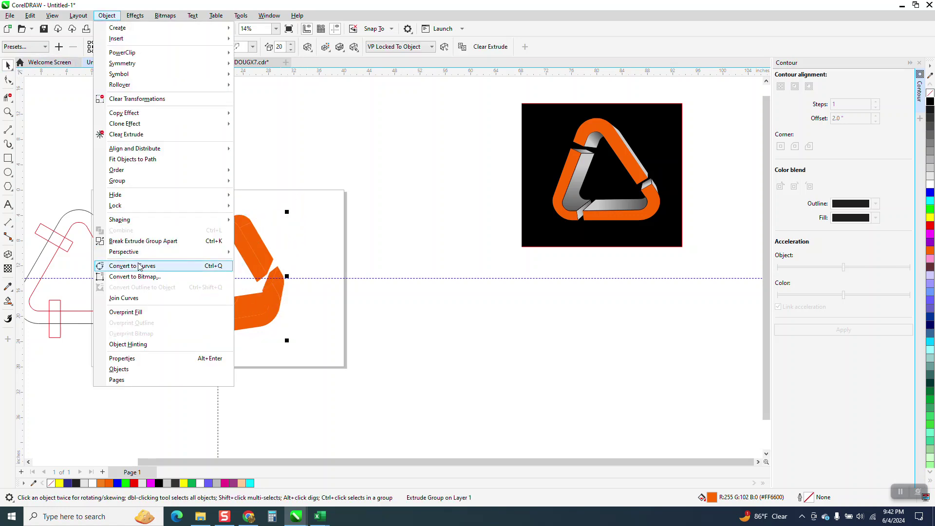
{"action": "left_click", "coordinate": [144, 241]}
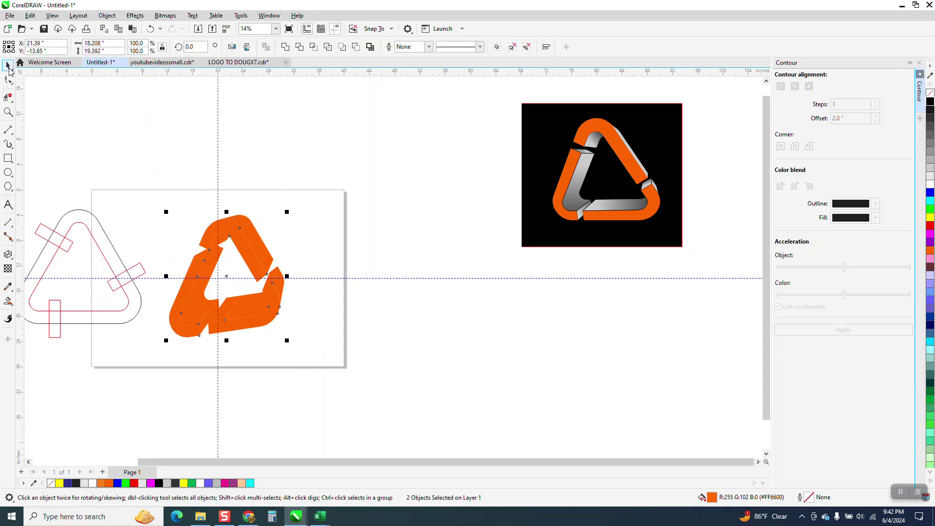
{"action": "left_click", "coordinate": [57, 117]}
{"action": "left_click", "coordinate": [245, 324]}
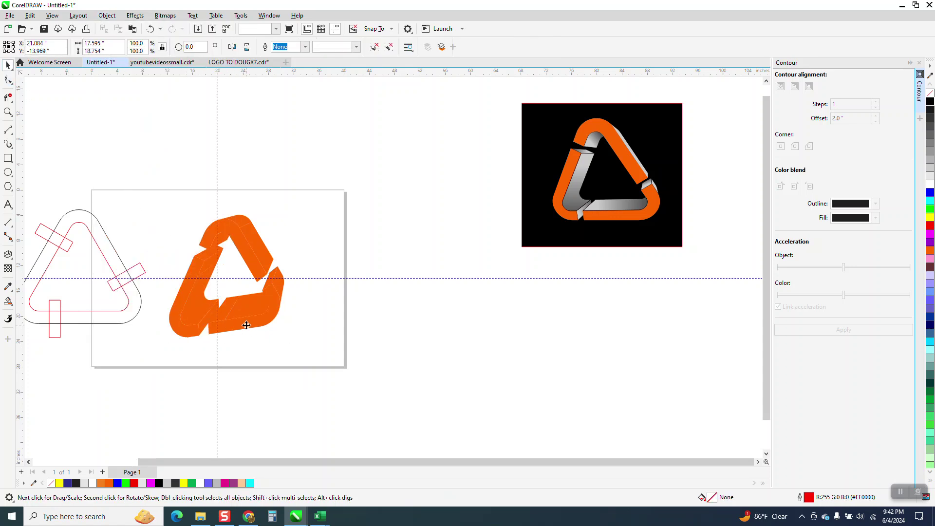
{"action": "key", "text": "Right"}
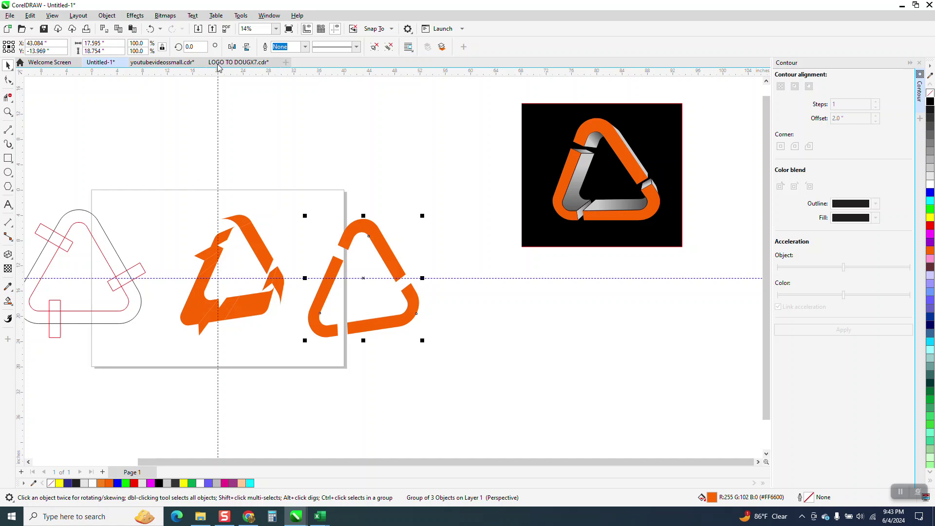
Hide the guidelines, and give the extruded side faces no fill and a black hairline outline.
{"action": "left_click", "coordinate": [335, 28]}
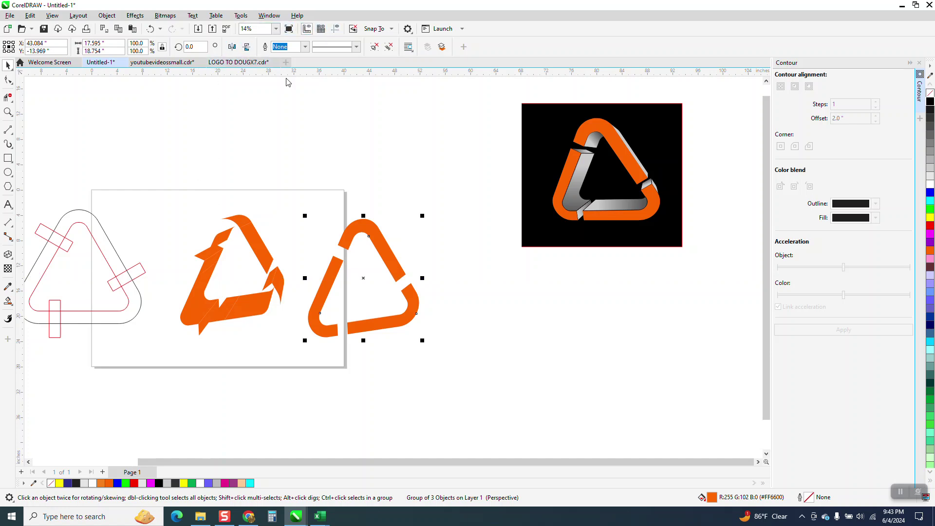
{"action": "left_click_drag", "start_coordinate": [150, 184], "coordinate": [292, 352]}
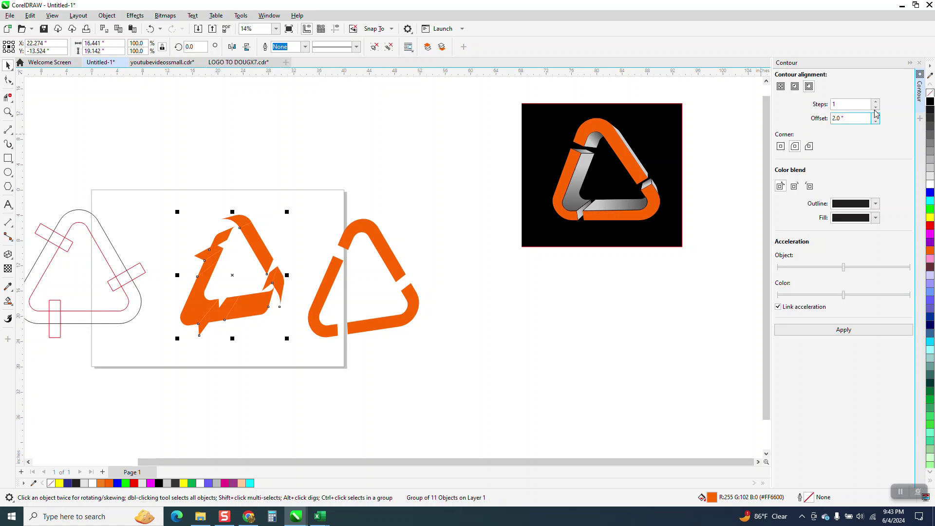
{"action": "left_click", "coordinate": [931, 93]}
{"action": "right_click", "coordinate": [931, 101]}
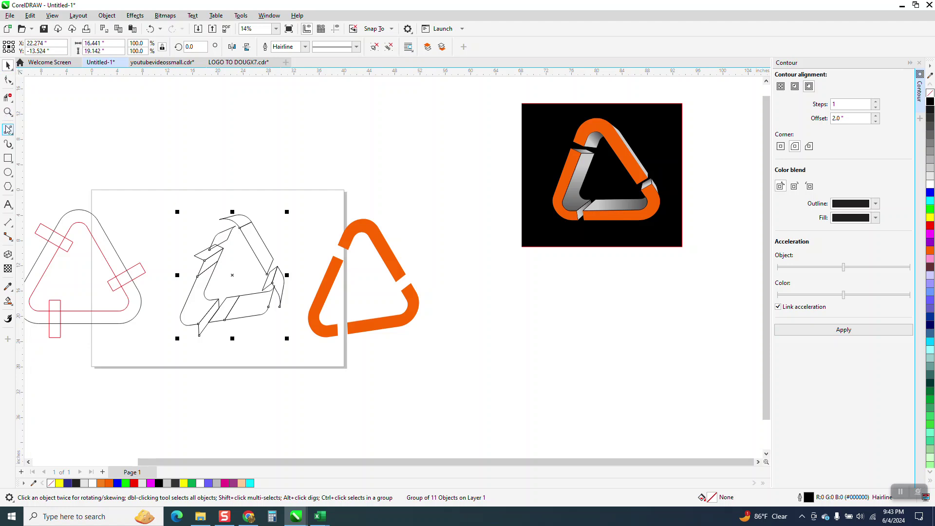
Delete the unwanted inner line segments from the side-face outlines with Virtual Segment Delete.
{"action": "left_click", "coordinate": [7, 98]}
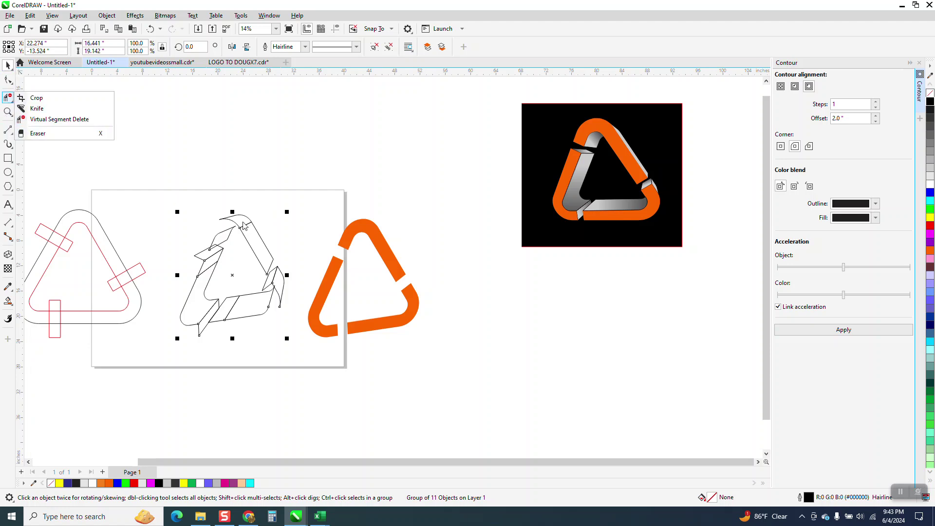
{"action": "left_click", "coordinate": [38, 122]}
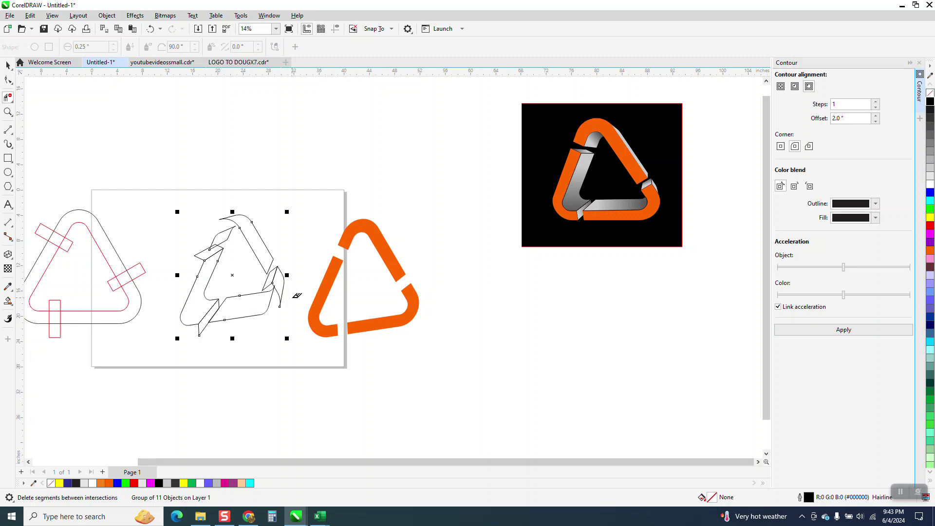
{"action": "left_click", "coordinate": [8, 112]}
{"action": "left_click_drag", "start_coordinate": [256, 273], "coordinate": [316, 313]}
{"action": "left_click", "coordinate": [7, 98]}
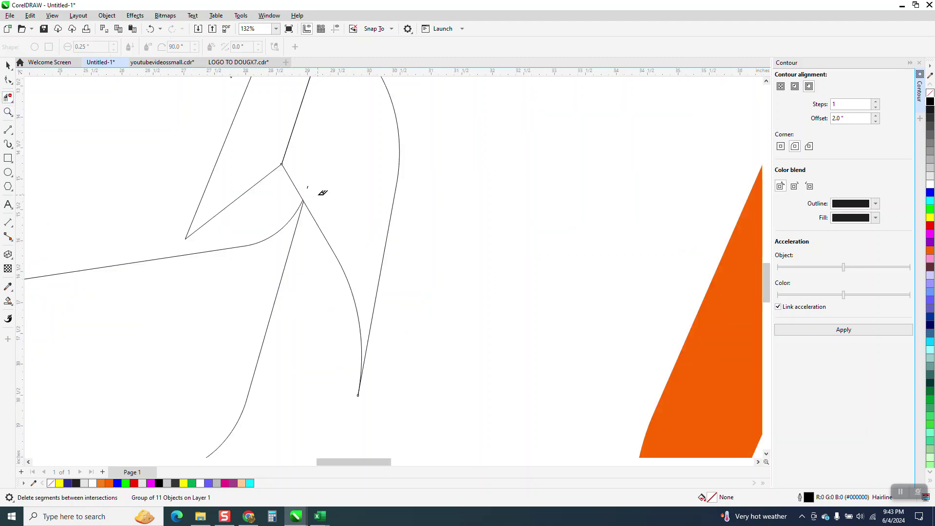
{"action": "scroll", "coordinate": [340, 235], "scroll_direction": "down", "scroll_amount": 5}
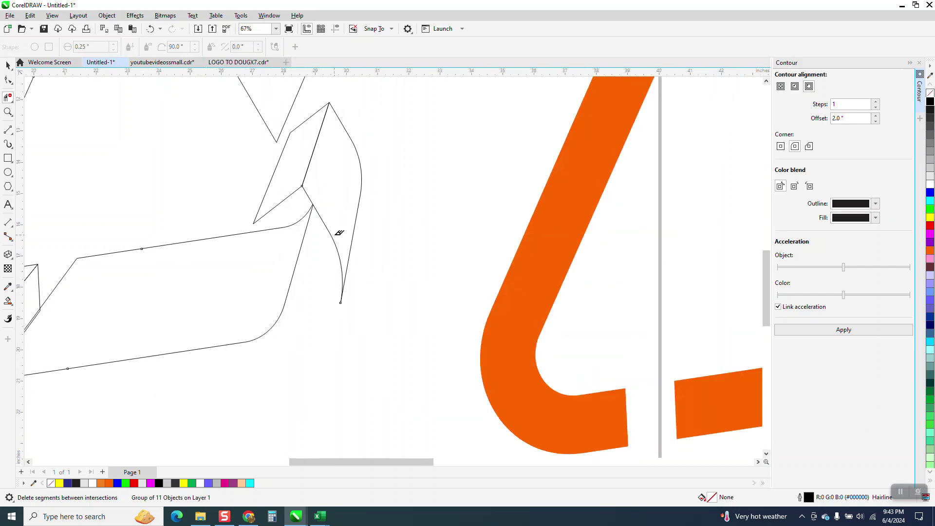
{"action": "scroll", "coordinate": [340, 236], "scroll_direction": "down", "scroll_amount": 1}
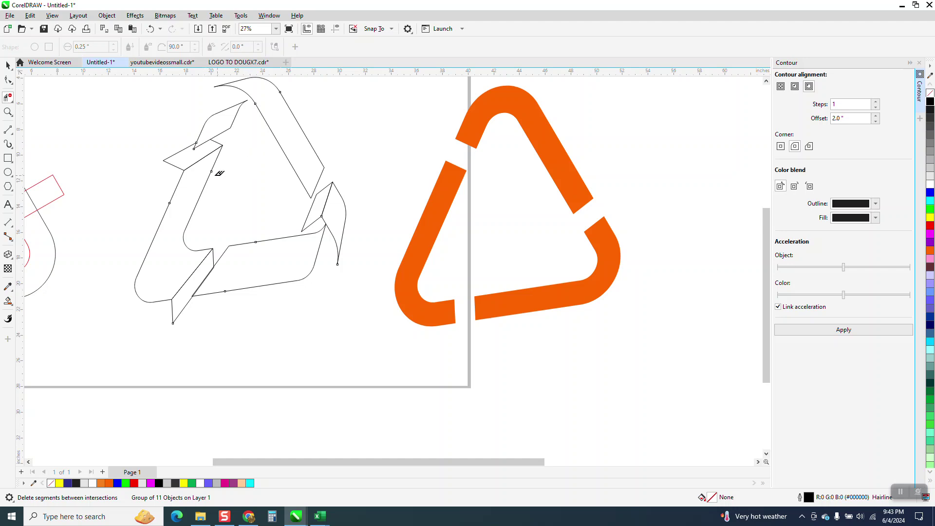
{"action": "scroll", "coordinate": [235, 171], "scroll_direction": "down", "scroll_amount": 2}
{"action": "left_click", "coordinate": [8, 65]}
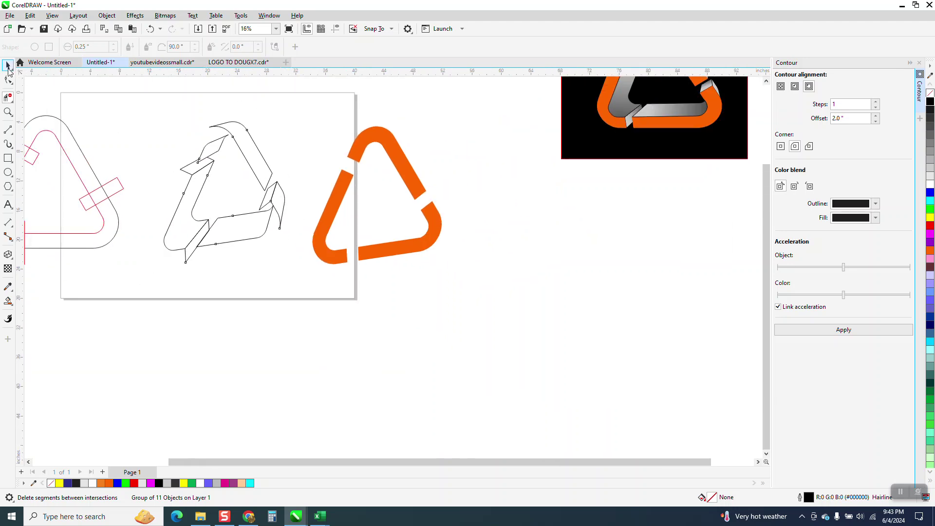
Set the Smart Fill colour to light gray and move the orange front-face group another 22 inches to the right.
{"action": "left_click", "coordinate": [8, 302]}
{"action": "left_click", "coordinate": [110, 46]}
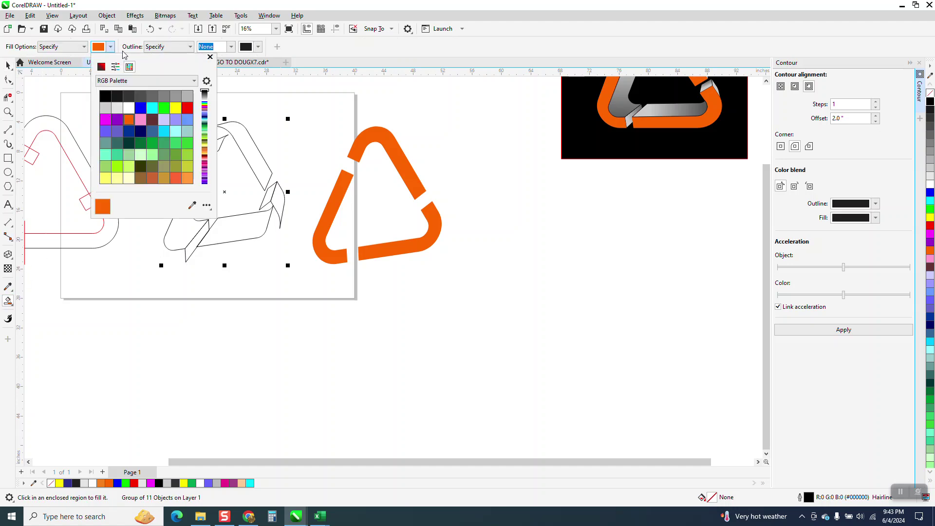
{"action": "left_click", "coordinate": [107, 111]}
{"action": "left_click", "coordinate": [307, 109]}
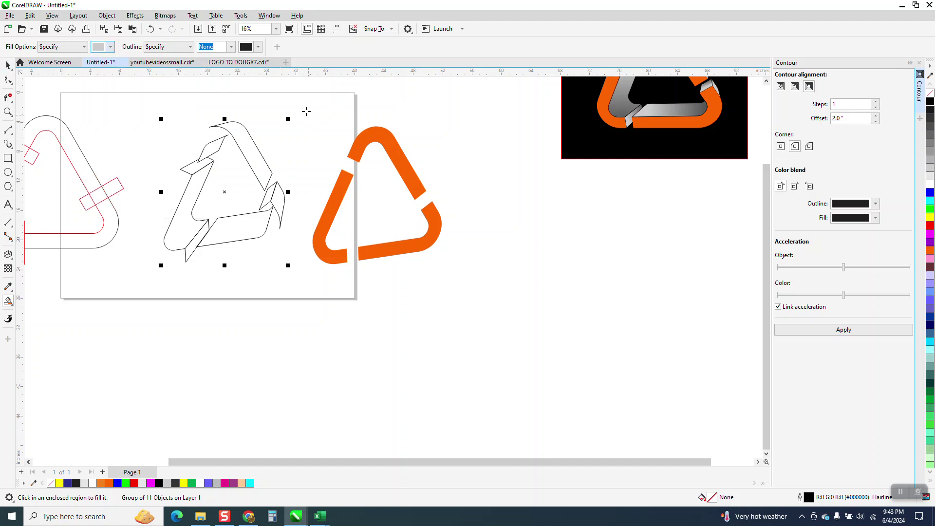
{"action": "left_click", "coordinate": [300, 115]}
{"action": "key", "text": "ctrl+z"}
{"action": "key", "text": "space"}
{"action": "left_click_drag", "start_coordinate": [299, 104], "coordinate": [551, 294]}
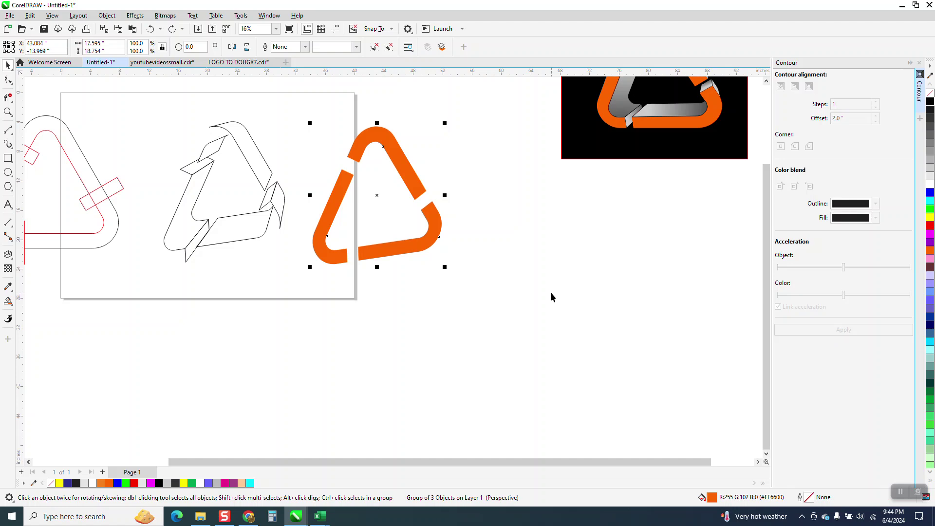
{"action": "key", "text": "ctrl+shift+z"}
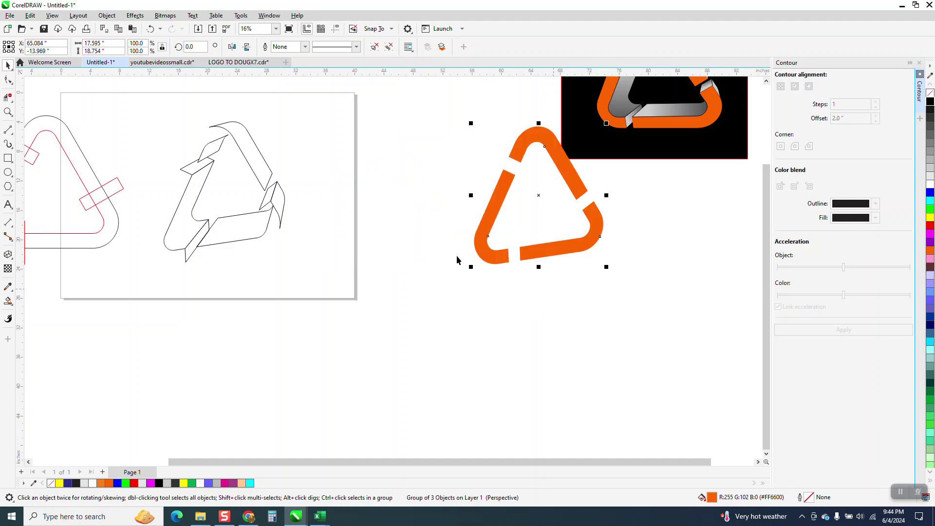
Smart-fill each closed region of the side-face outlines in light gray and move each filled piece to the right of the outlines.
{"action": "left_click", "coordinate": [8, 301]}
{"action": "left_click", "coordinate": [251, 155]}
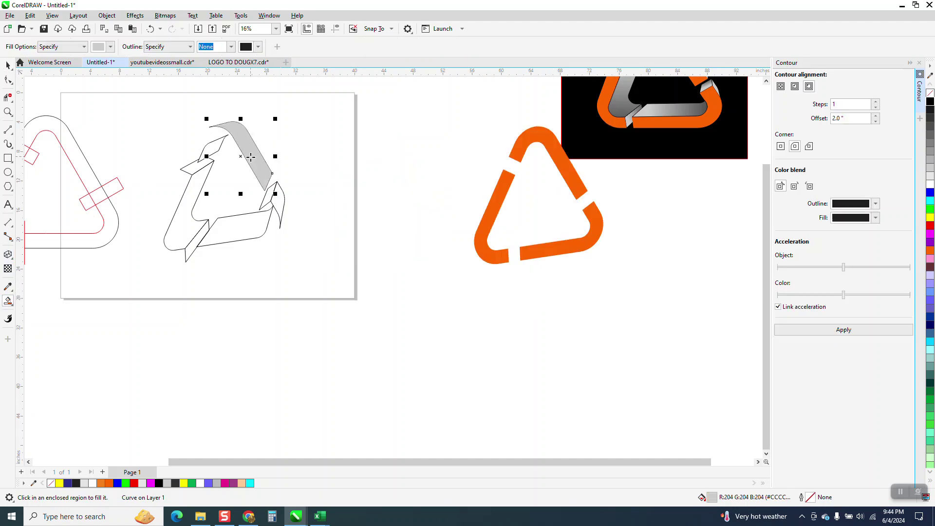
{"action": "key", "text": "ctrl+r"}
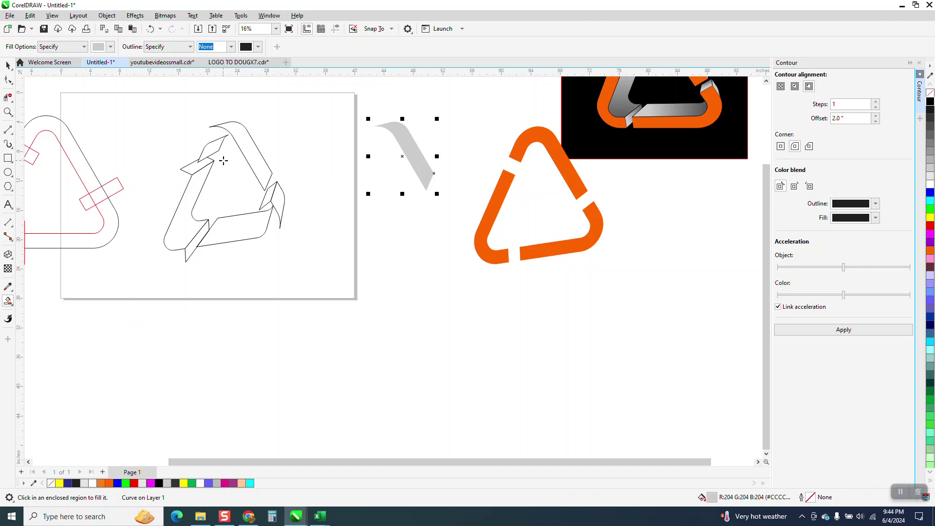
{"action": "key", "text": "ctrl+r"}
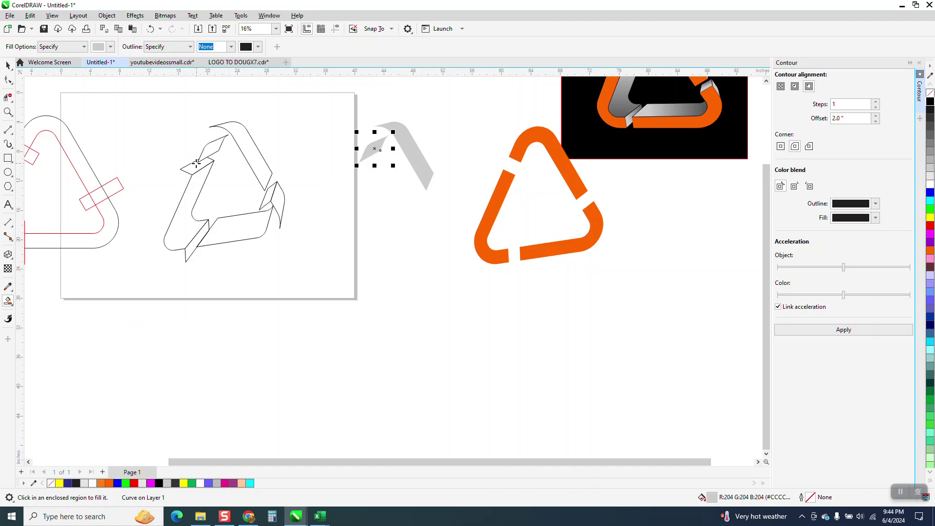
{"action": "left_click", "coordinate": [193, 193]}
{"action": "key", "text": "ctrl+r"}
{"action": "left_click", "coordinate": [200, 233]}
{"action": "key", "text": "ctrl+r"}
{"action": "left_click", "coordinate": [247, 228]}
{"action": "key", "text": "ctrl+r"}
{"action": "left_click", "coordinate": [278, 197]}
{"action": "key", "text": "ctrl+r"}
{"action": "left_click", "coordinate": [268, 196]}
{"action": "key", "text": "ctrl+r"}
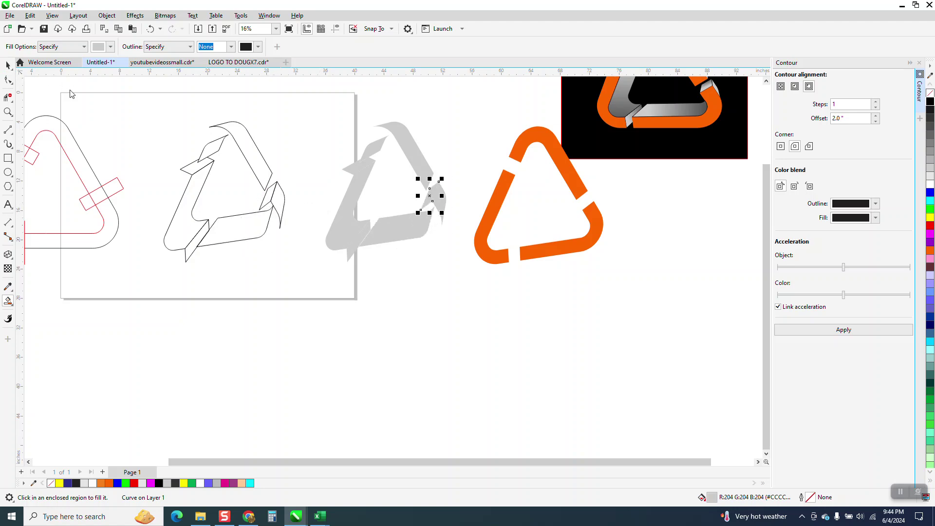
Try placing the orange front-face group back over the gray side faces, and undo the move.
{"action": "left_click", "coordinate": [8, 64]}
{"action": "left_click", "coordinate": [496, 211]}
{"action": "key", "text": "ctrl+z"}
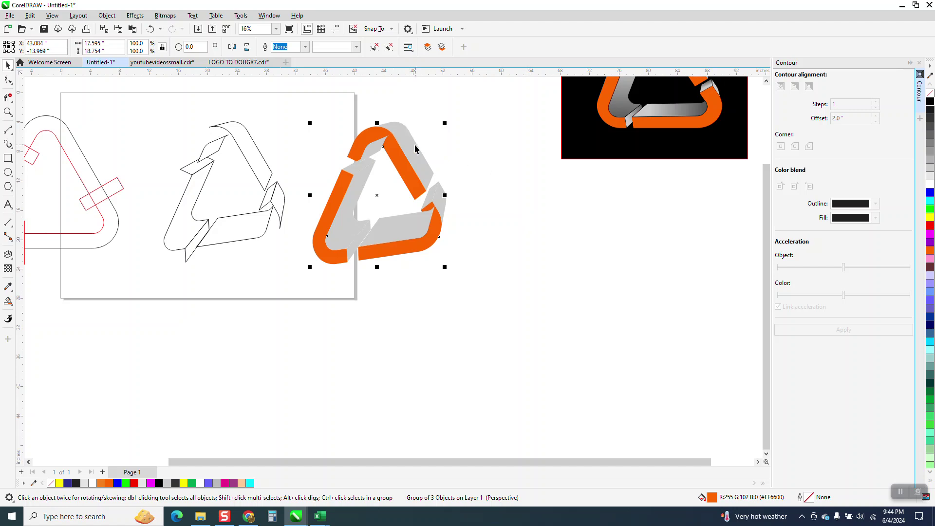
{"action": "key", "text": "ctrl+z"}
Select all the gray side-face pieces and give them a black hairline outline.
{"action": "key", "text": "ctrl+z"}
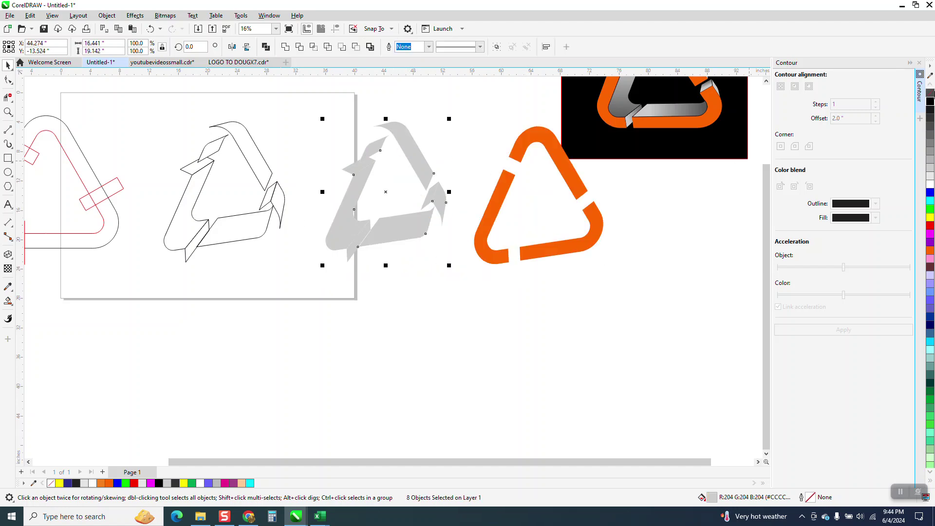
{"action": "right_click", "coordinate": [930, 102]}
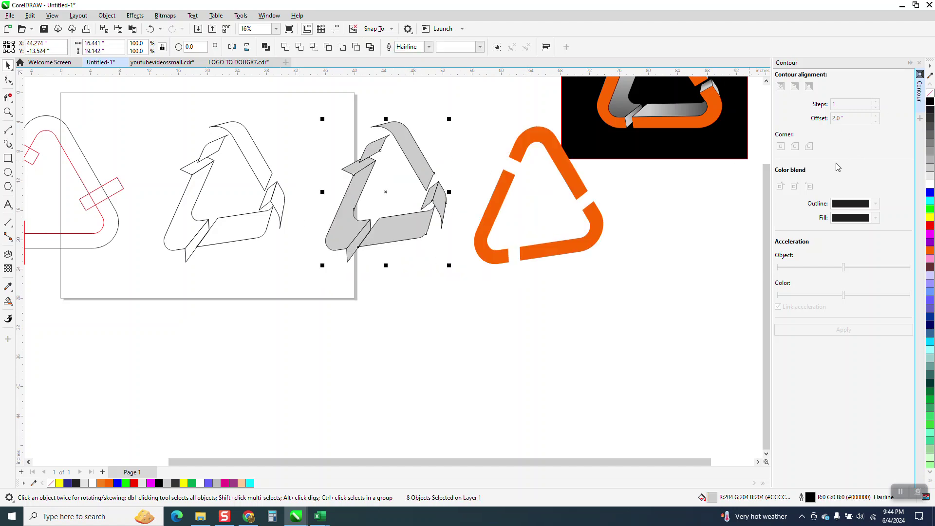
Move the orange front-face group 22 inches back onto the gray side faces and order it to the front of the page.
{"action": "left_click", "coordinate": [576, 190]}
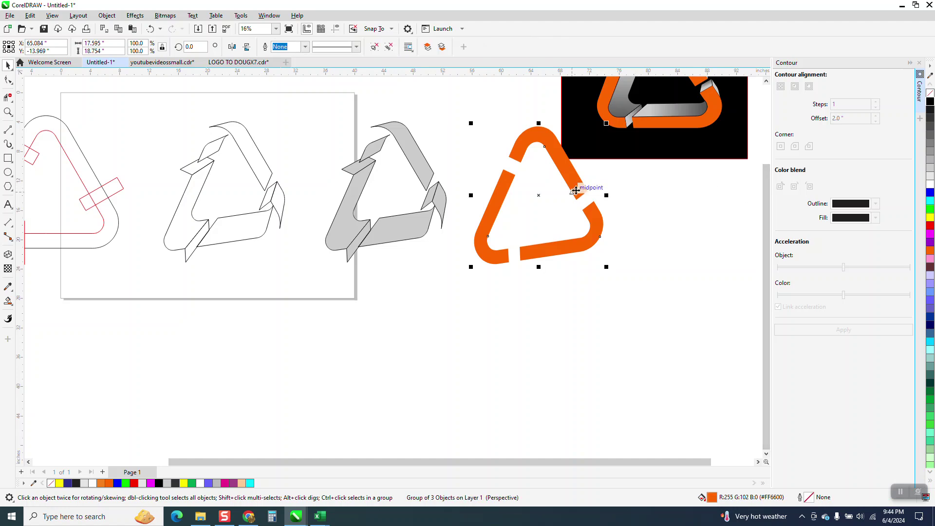
{"action": "key", "text": "ctrl+z"}
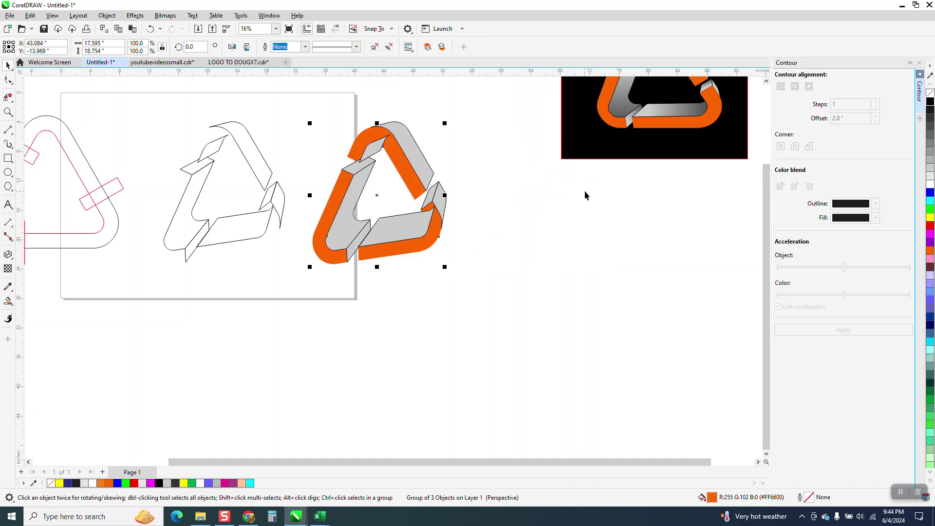
{"action": "left_click", "coordinate": [467, 250]}
{"action": "left_click", "coordinate": [438, 230]}
{"action": "left_click", "coordinate": [106, 15]}
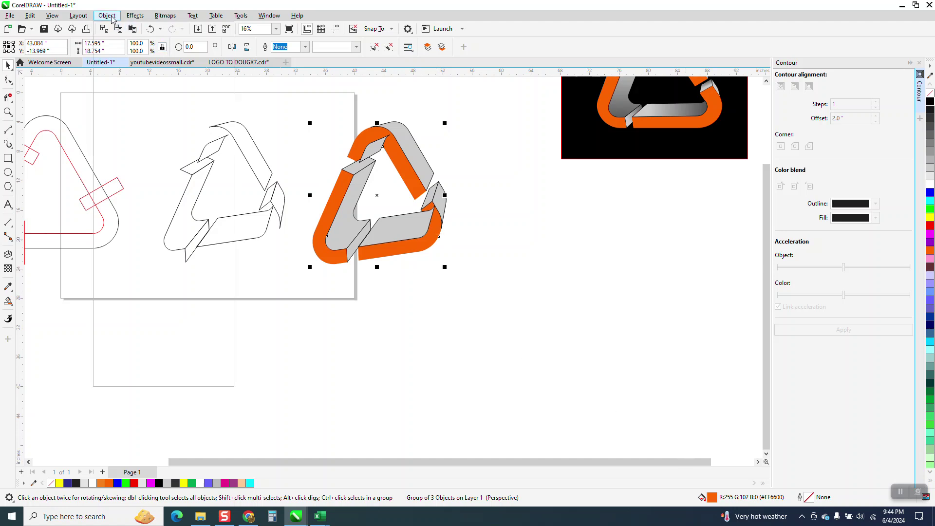
{"action": "mouse_move", "coordinate": [120, 181]}
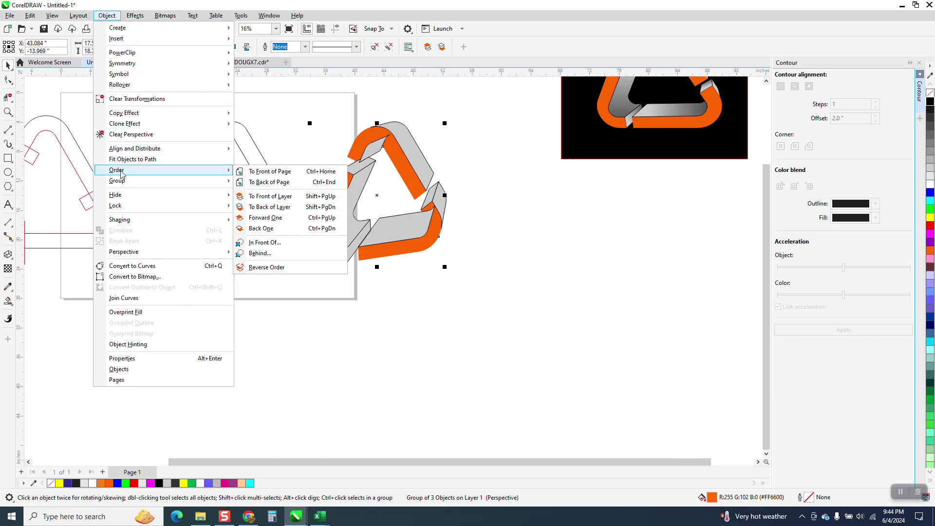
{"action": "left_click", "coordinate": [285, 176]}
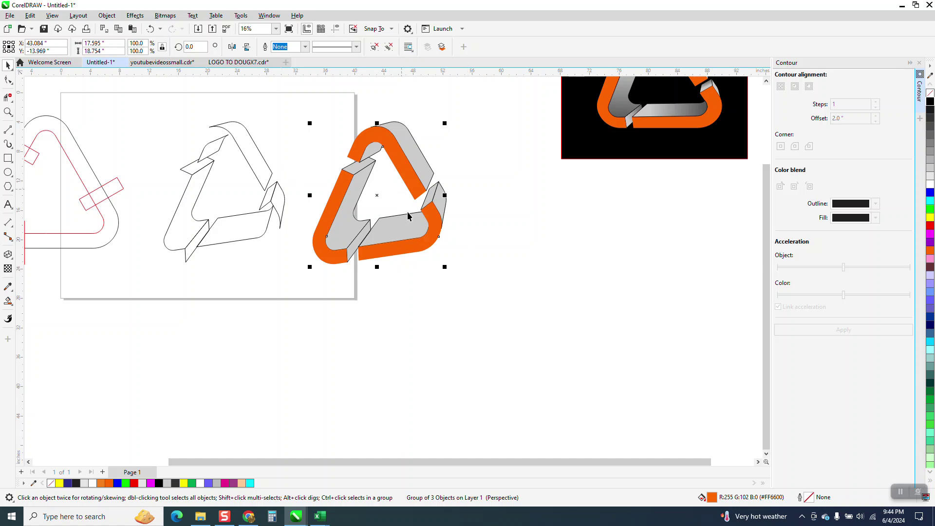
Apply a light-gray-to-black fountain fill to the upper end face of the logo's left segment, darkening toward its right end.
{"action": "scroll", "coordinate": [368, 238], "scroll_direction": "down", "scroll_amount": 1}
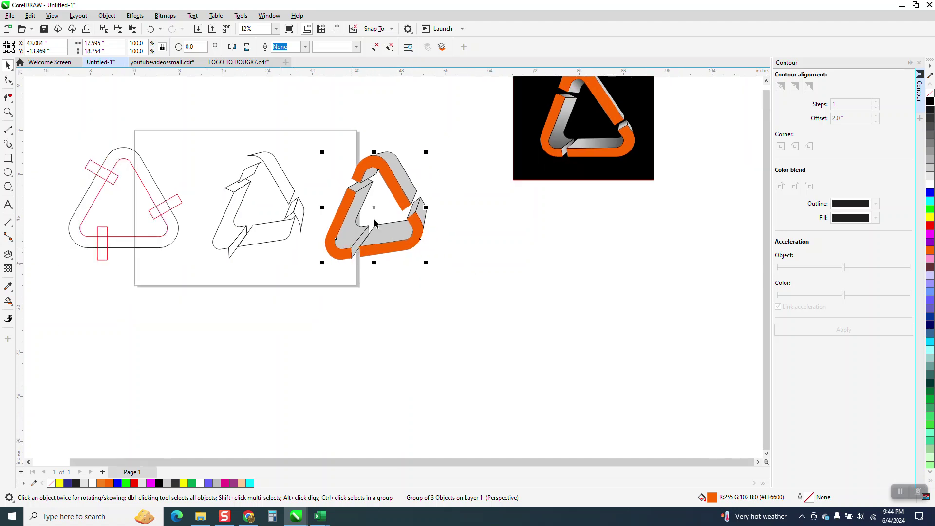
{"action": "left_click", "coordinate": [7, 113]}
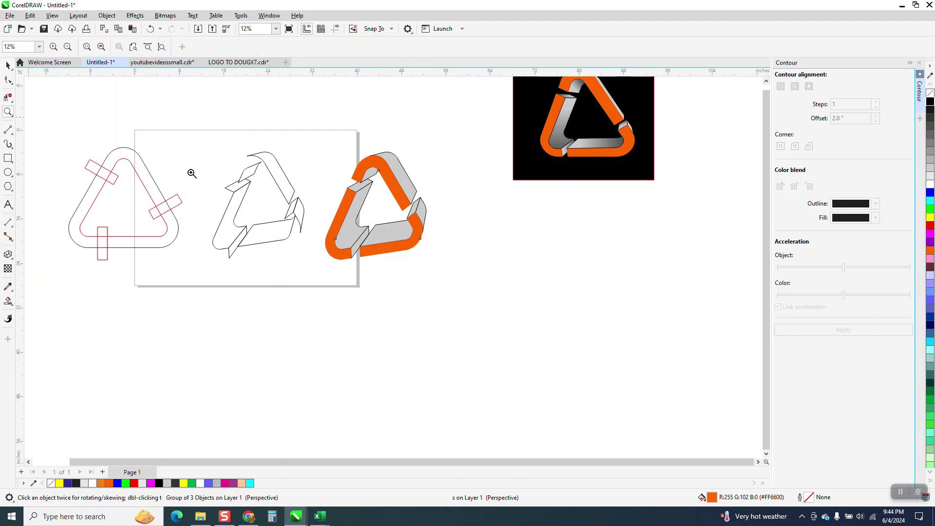
{"action": "left_click_drag", "start_coordinate": [512, 281], "coordinate": [513, 281]}
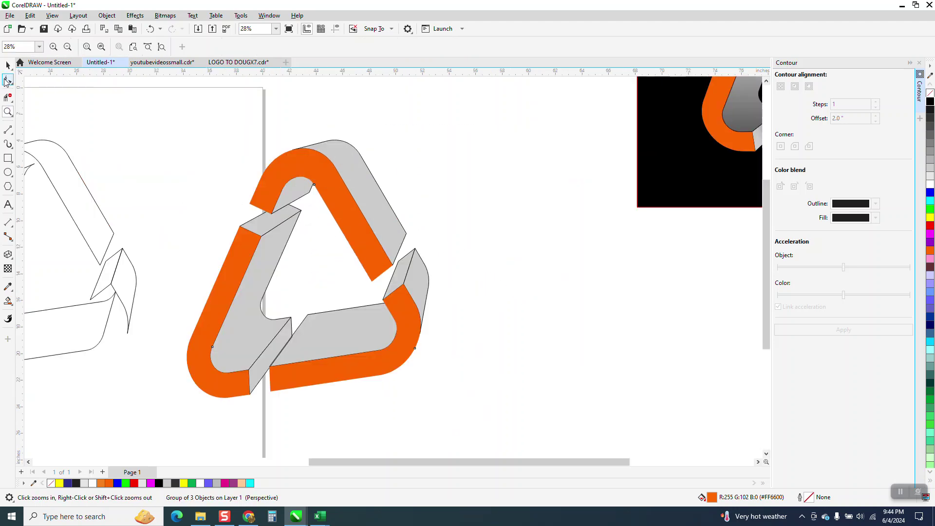
{"action": "left_click", "coordinate": [8, 65]}
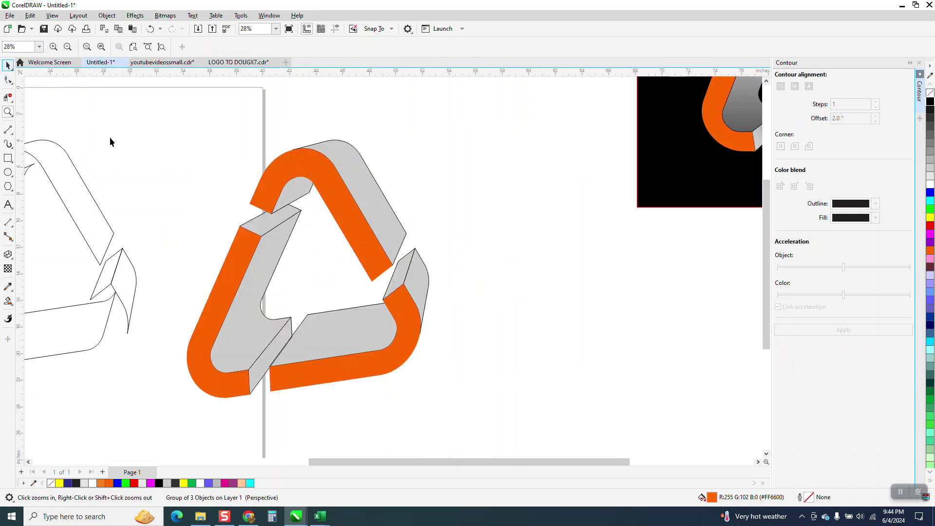
{"action": "left_click", "coordinate": [256, 222]}
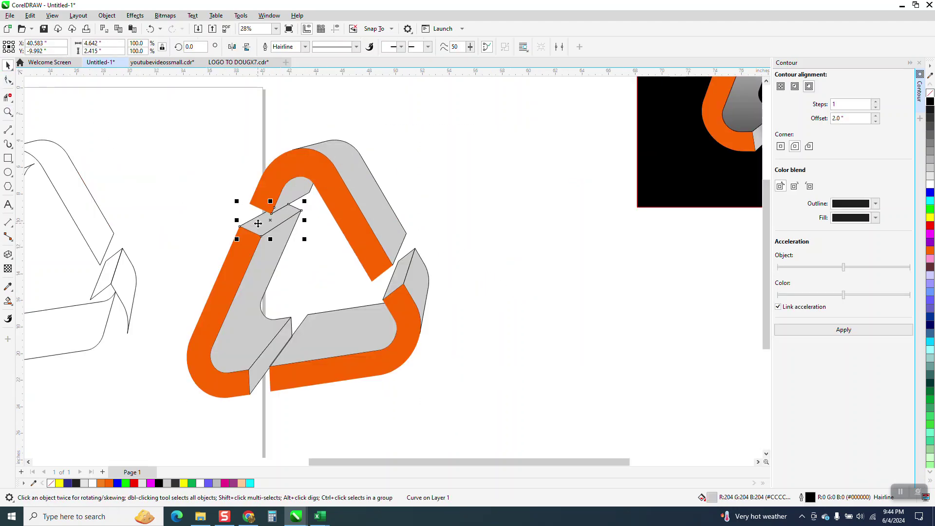
{"action": "left_click", "coordinate": [8, 300]}
{"action": "left_click", "coordinate": [74, 301]}
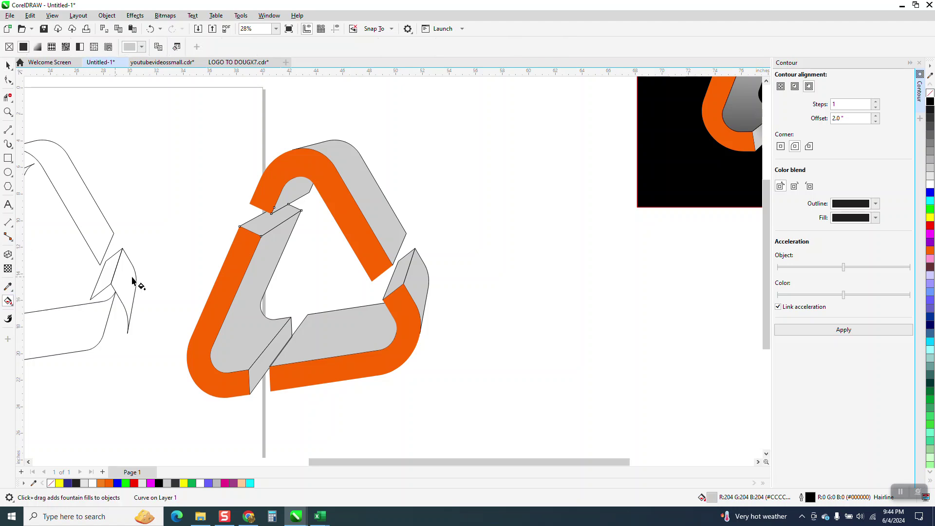
{"action": "left_click_drag", "start_coordinate": [259, 227], "coordinate": [292, 206]}
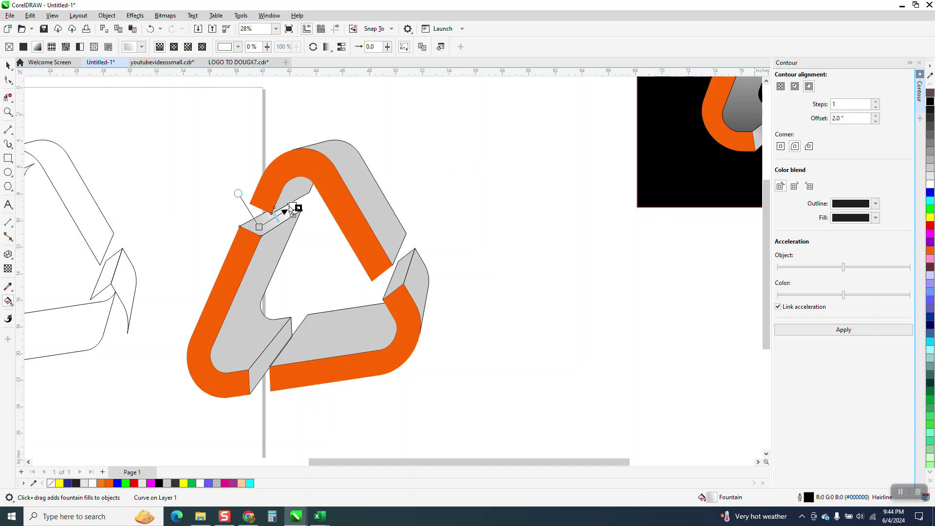
{"action": "left_click", "coordinate": [292, 207]}
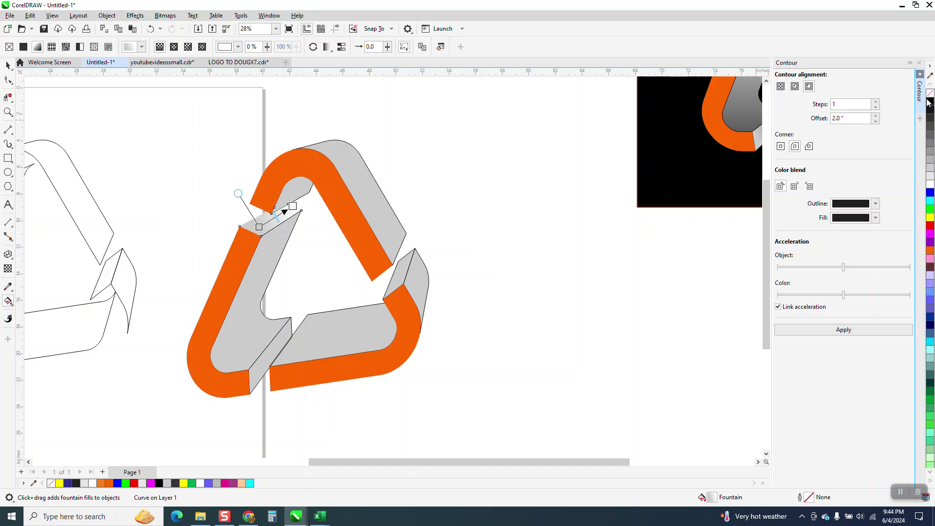
{"action": "left_click_drag", "start_coordinate": [293, 209], "coordinate": [301, 210]}
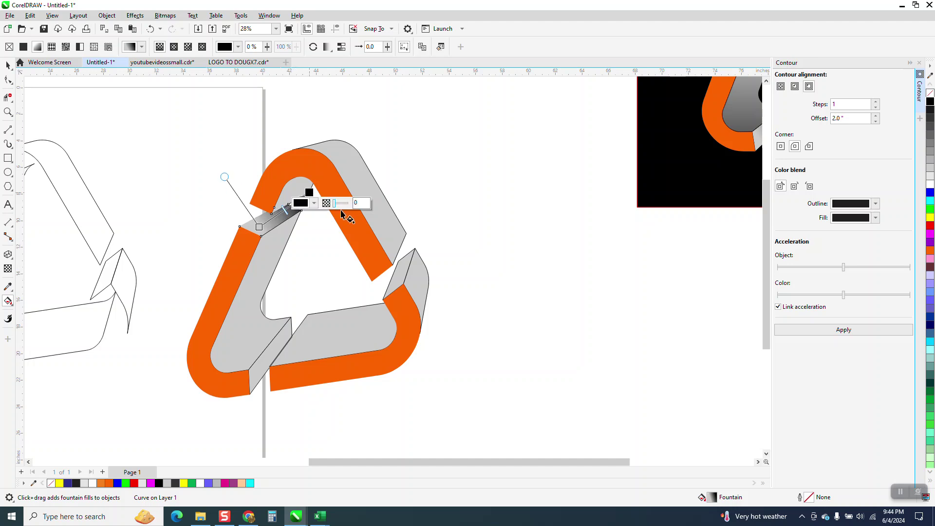
Apply light-gray-to-black fountain fills to the top segment's small inner face and long outer side face, both darkening upward.
{"action": "left_click", "coordinate": [299, 193]}
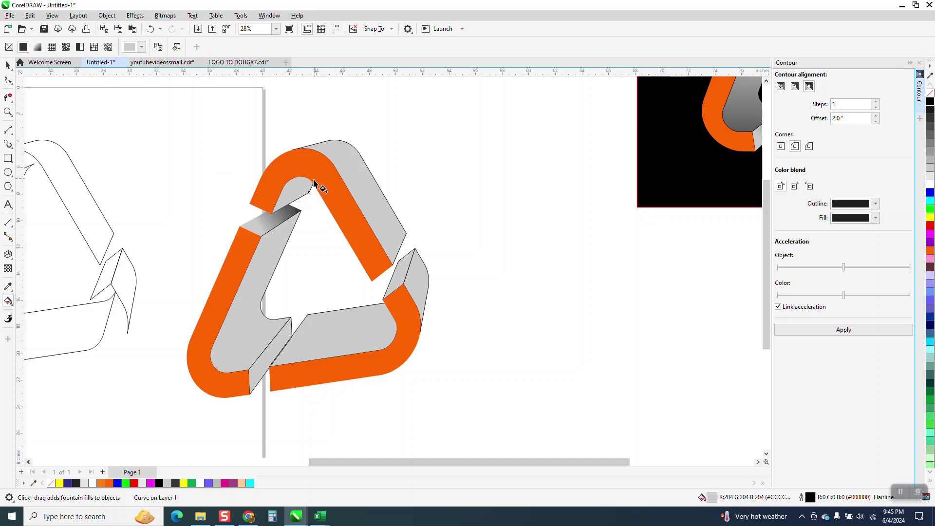
{"action": "left_click_drag", "start_coordinate": [310, 192], "coordinate": [323, 155]}
{"action": "left_click_drag", "start_coordinate": [930, 102], "coordinate": [323, 156]}
{"action": "left_click_drag", "start_coordinate": [309, 193], "coordinate": [299, 197]}
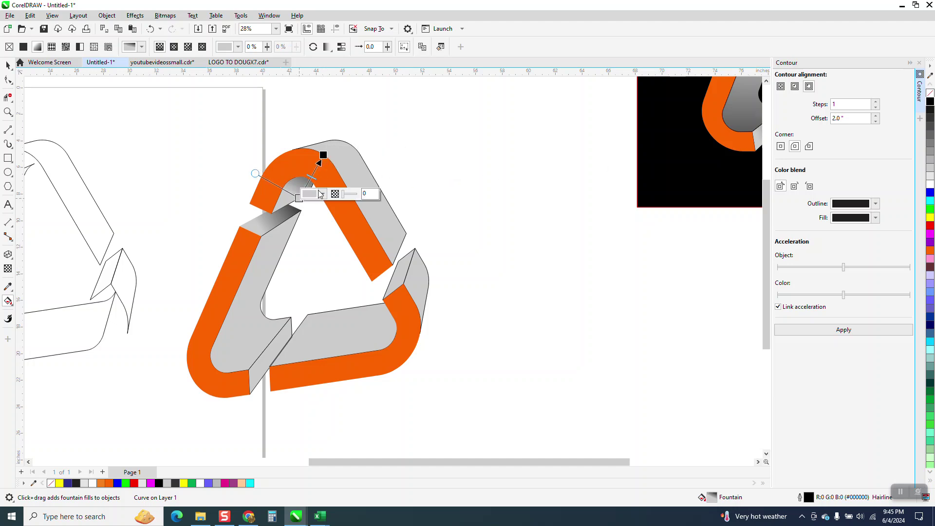
{"action": "left_click_drag", "start_coordinate": [383, 215], "coordinate": [329, 140]}
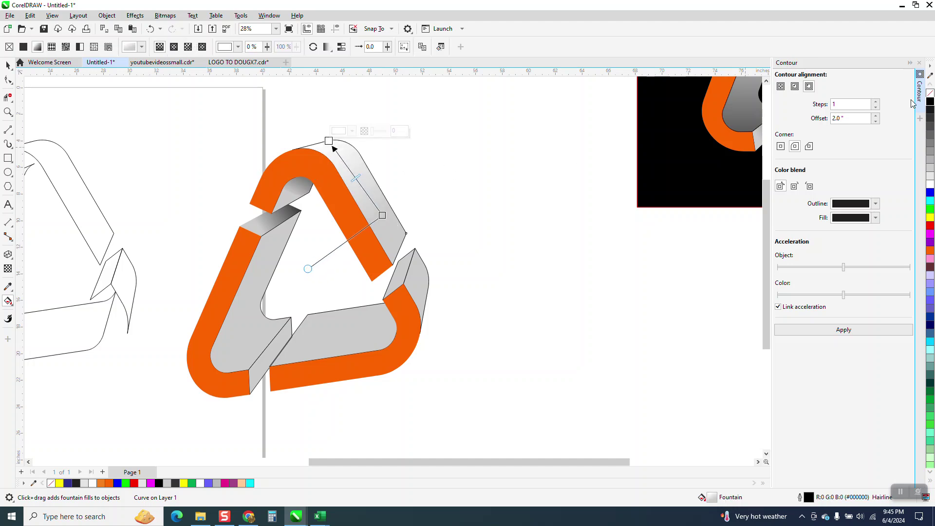
{"action": "left_click_drag", "start_coordinate": [601, 145], "coordinate": [282, 96]}
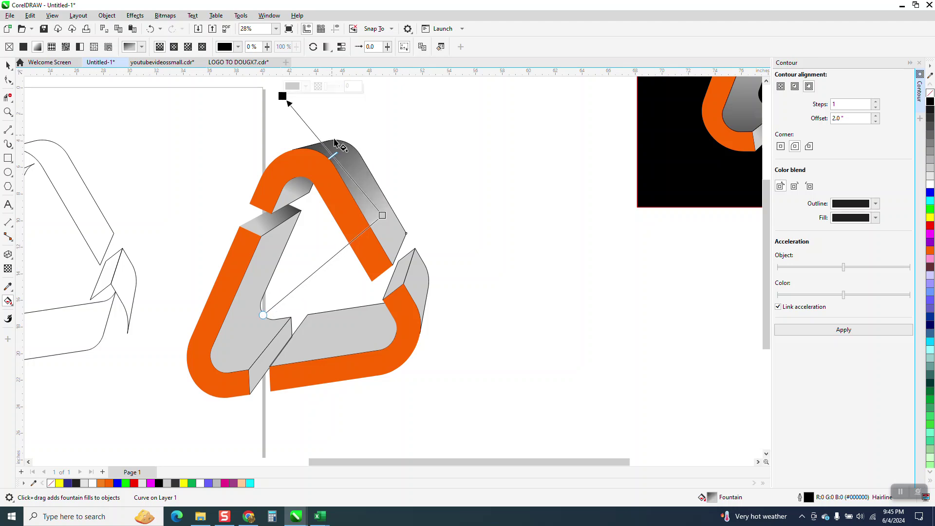
Apply light-gray-to-black fountain fills to the lower-right segment's end face, darkening upward, and its curved outer face, darkening downward.
{"action": "left_click", "coordinate": [403, 278]}
{"action": "left_click_drag", "start_coordinate": [401, 278], "coordinate": [412, 242]}
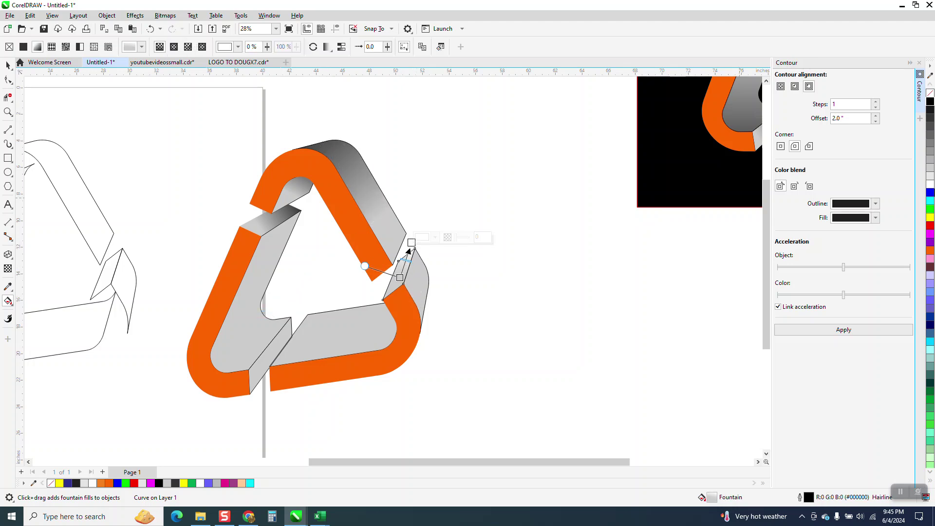
{"action": "left_click_drag", "start_coordinate": [931, 102], "coordinate": [413, 243]}
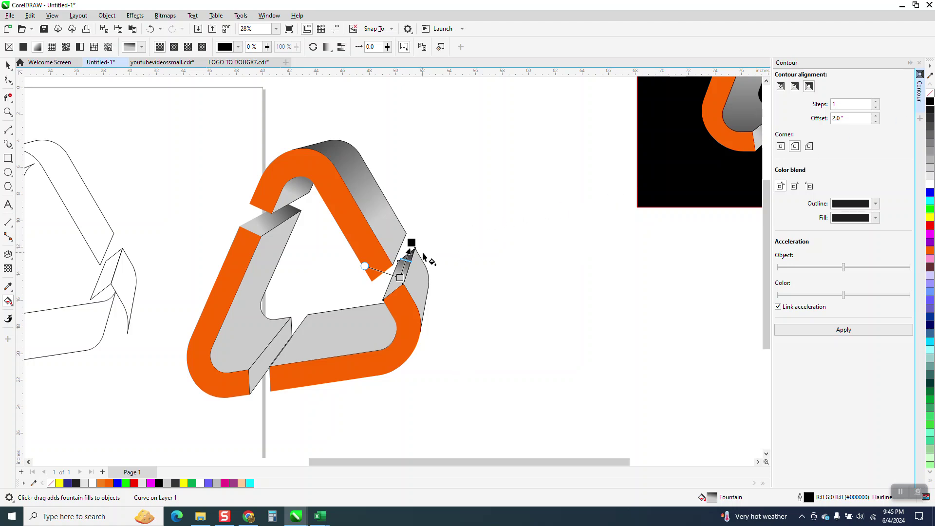
{"action": "left_click", "coordinate": [417, 286]}
{"action": "left_click_drag", "start_coordinate": [411, 271], "coordinate": [436, 319]}
{"action": "left_click_drag", "start_coordinate": [931, 105], "coordinate": [438, 353]}
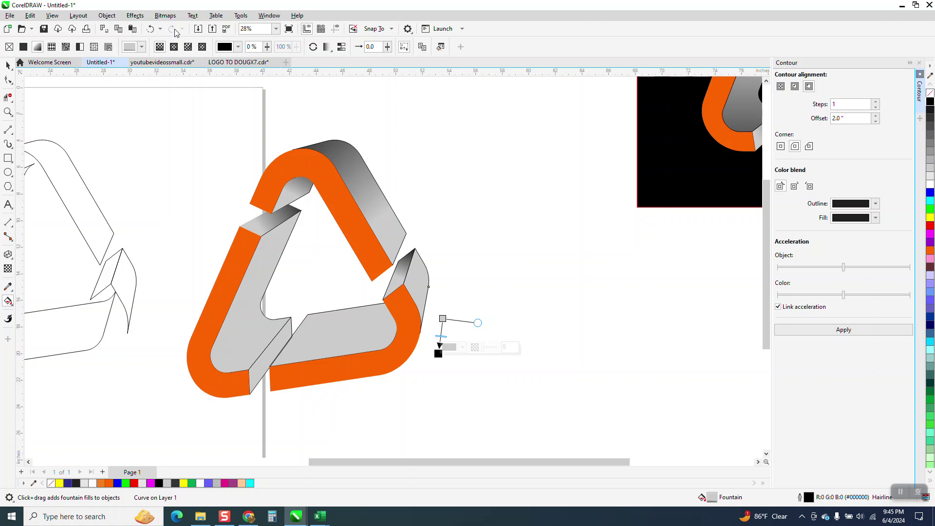
{"action": "left_click", "coordinate": [153, 30]}
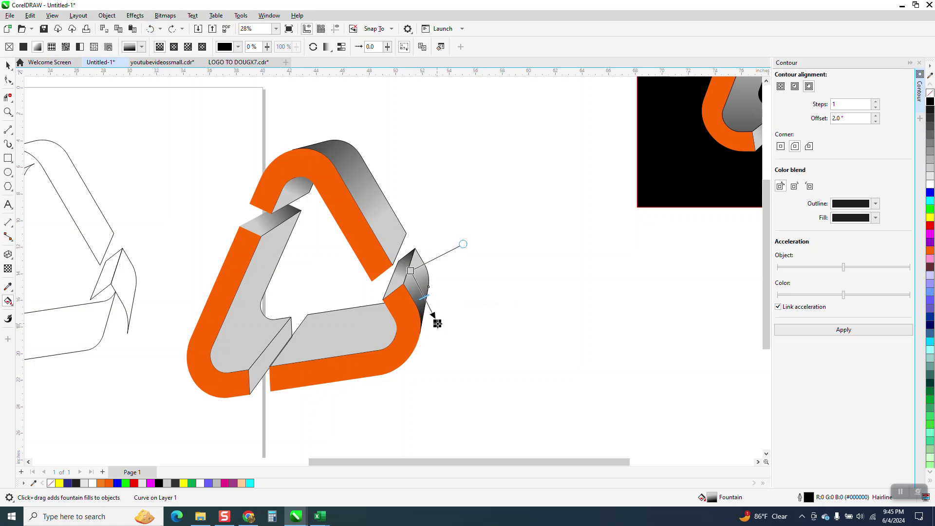
Apply light-gray-to-black fountain fills to the bottom segment's inner face, darkening rightward, and the left segment's lower end face, darkening upward.
{"action": "left_click", "coordinate": [323, 342]}
{"action": "left_click_drag", "start_coordinate": [322, 342], "coordinate": [421, 327]}
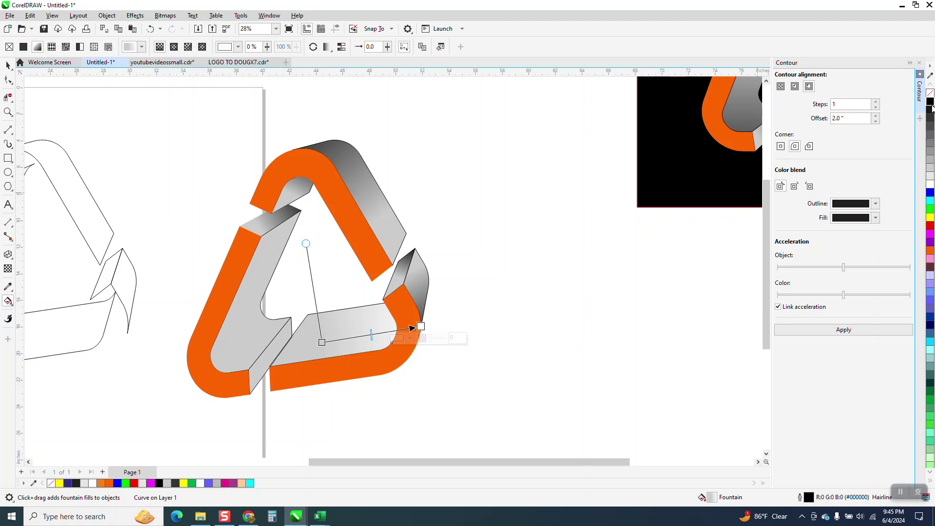
{"action": "left_click_drag", "start_coordinate": [697, 229], "coordinate": [469, 319]}
{"action": "left_click", "coordinate": [277, 350]}
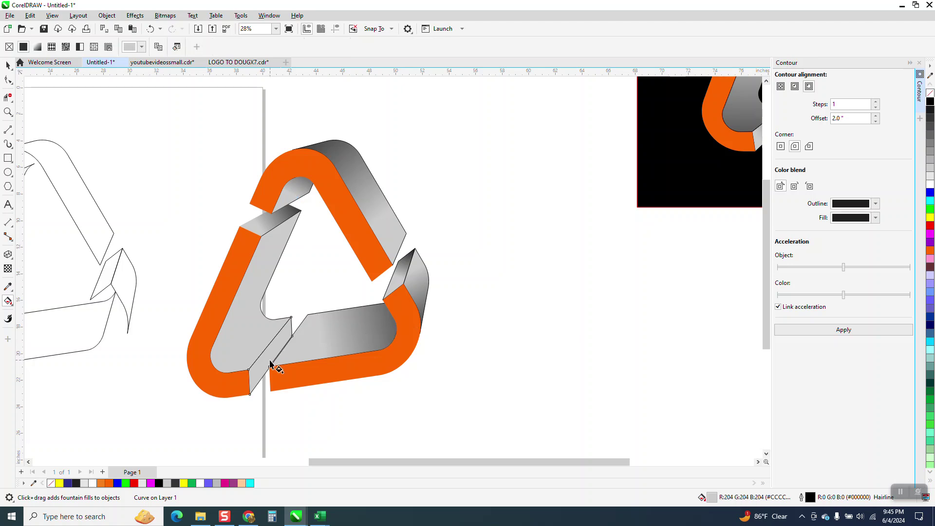
{"action": "left_click_drag", "start_coordinate": [269, 361], "coordinate": [301, 326]}
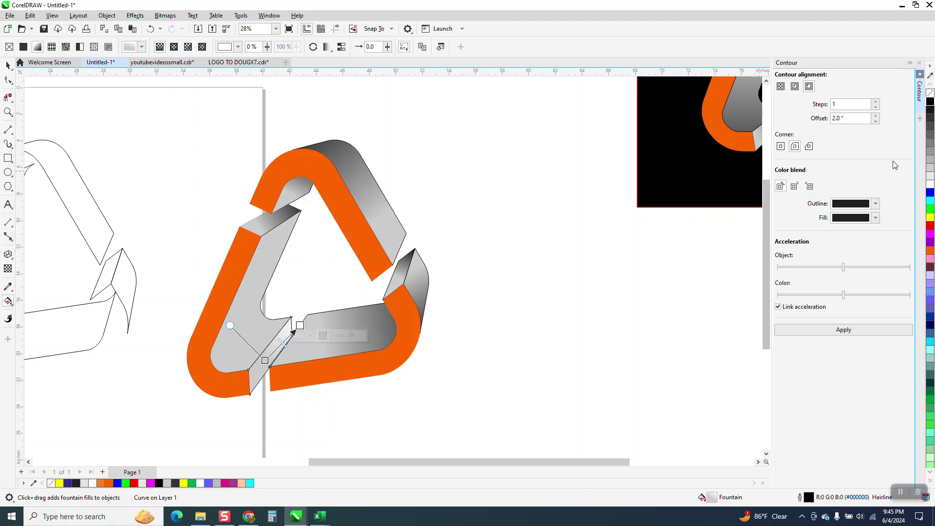
{"action": "left_click_drag", "start_coordinate": [930, 101], "coordinate": [299, 326]}
{"action": "left_click_drag", "start_coordinate": [269, 240], "coordinate": [240, 361]}
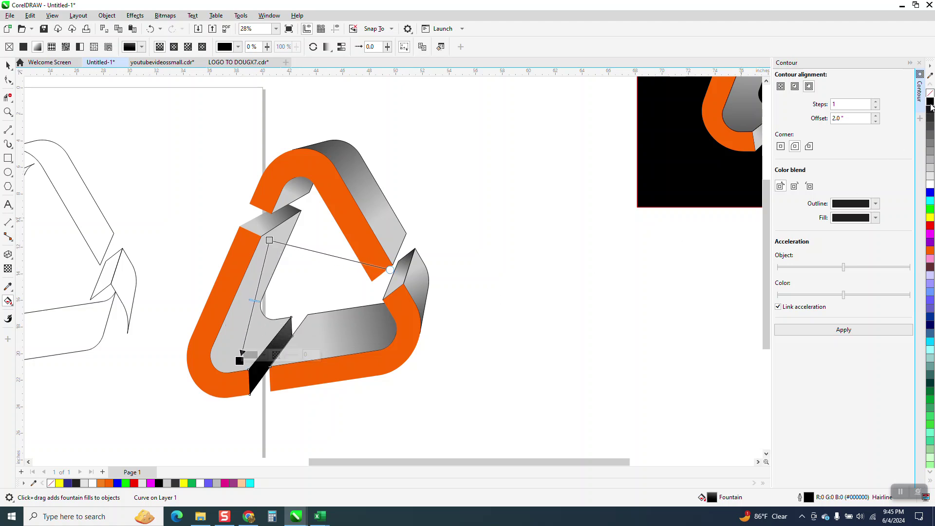
{"action": "left_click_drag", "start_coordinate": [932, 107], "coordinate": [887, 131]}
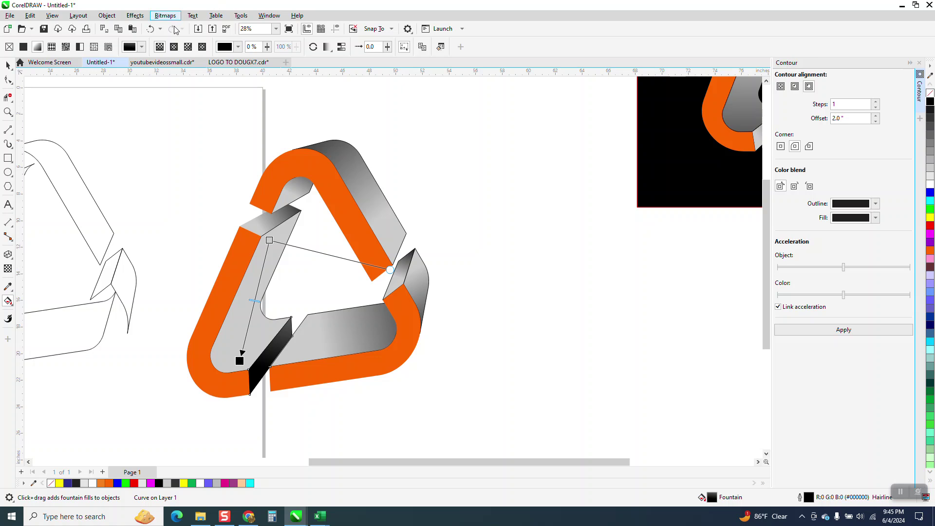
{"action": "left_click", "coordinate": [150, 29]}
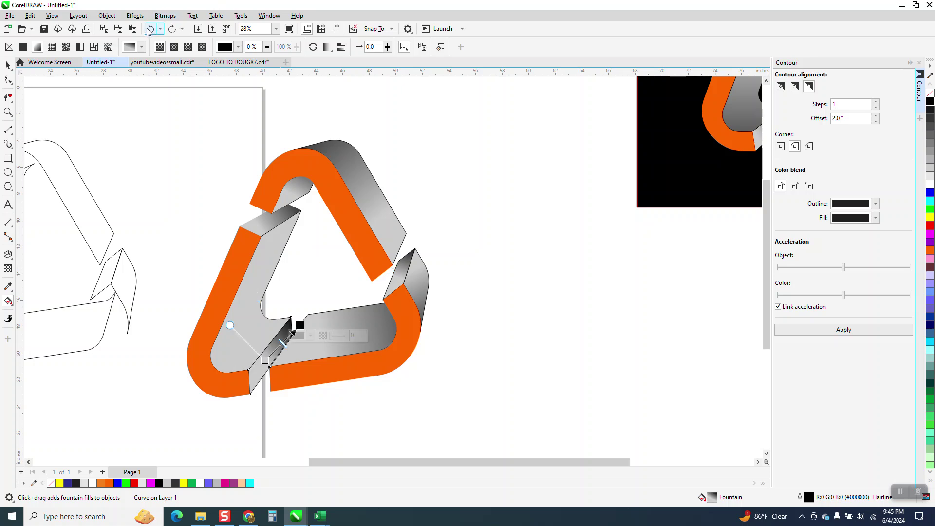
Apply a light-gray-to-black fountain fill down the left segment's inner face, extending the black end well below the logo.
{"action": "left_click", "coordinate": [265, 261]}
{"action": "left_click_drag", "start_coordinate": [270, 245], "coordinate": [235, 372]}
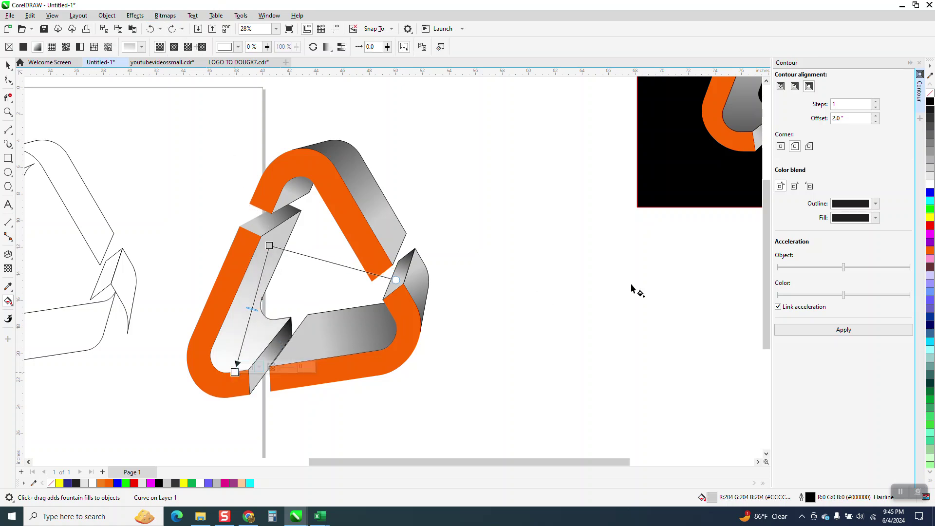
{"action": "left_click_drag", "start_coordinate": [930, 100], "coordinate": [209, 453]}
Move the black background rectangle from the reference logo to behind the new logo and examine the logo up close.
{"action": "left_click", "coordinate": [8, 65]}
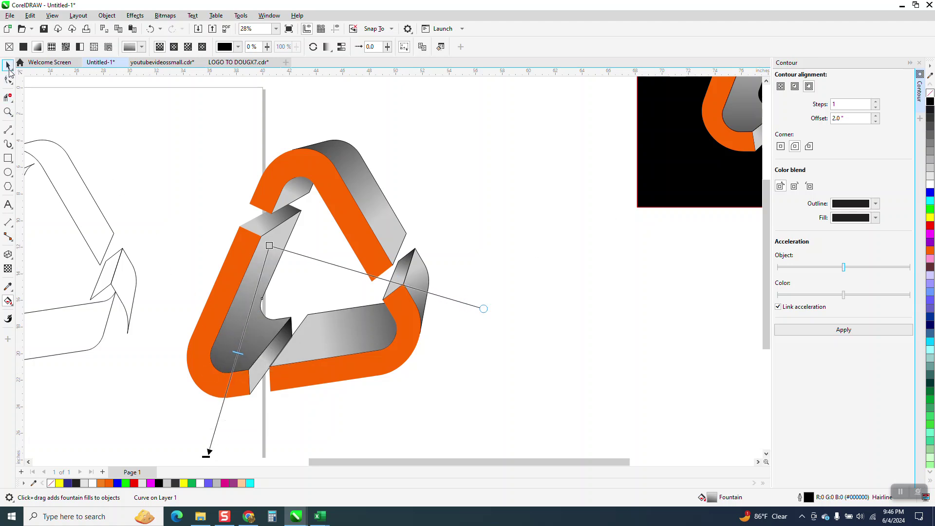
{"action": "scroll", "coordinate": [370, 259], "scroll_direction": "down", "scroll_amount": 1}
{"action": "left_click", "coordinate": [468, 294]}
{"action": "left_click_drag", "start_coordinate": [579, 205], "coordinate": [279, 345]}
{"action": "scroll", "coordinate": [275, 347], "scroll_direction": "down", "scroll_amount": 1}
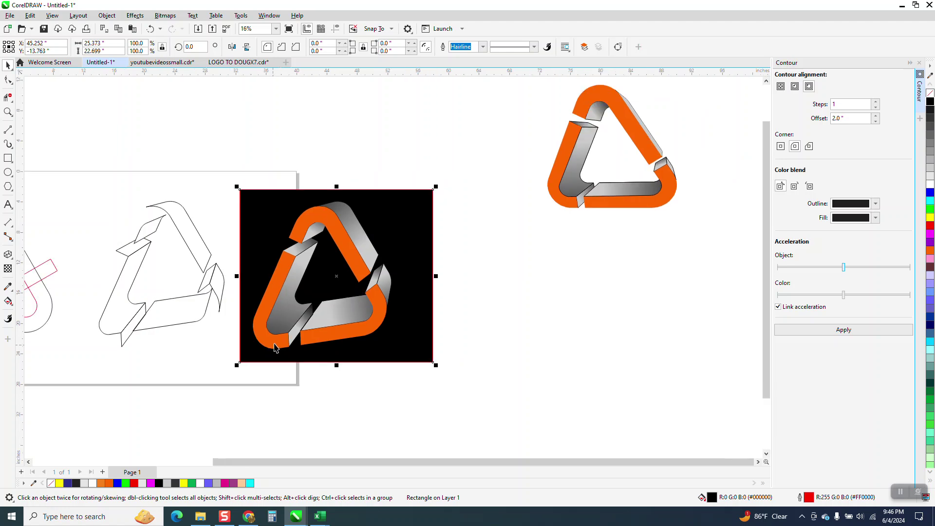
{"action": "left_click", "coordinate": [8, 111]}
{"action": "left_click", "coordinate": [561, 409]}
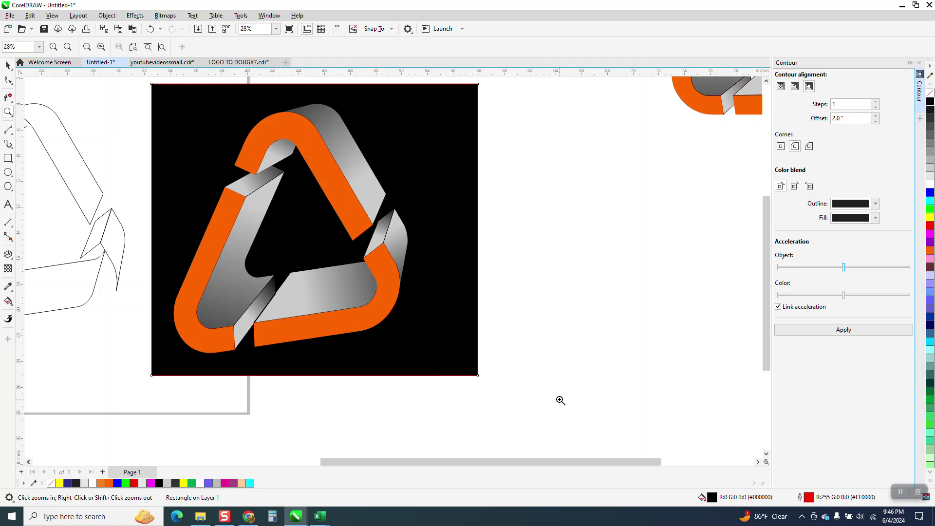
{"action": "right_click", "coordinate": [412, 398]}
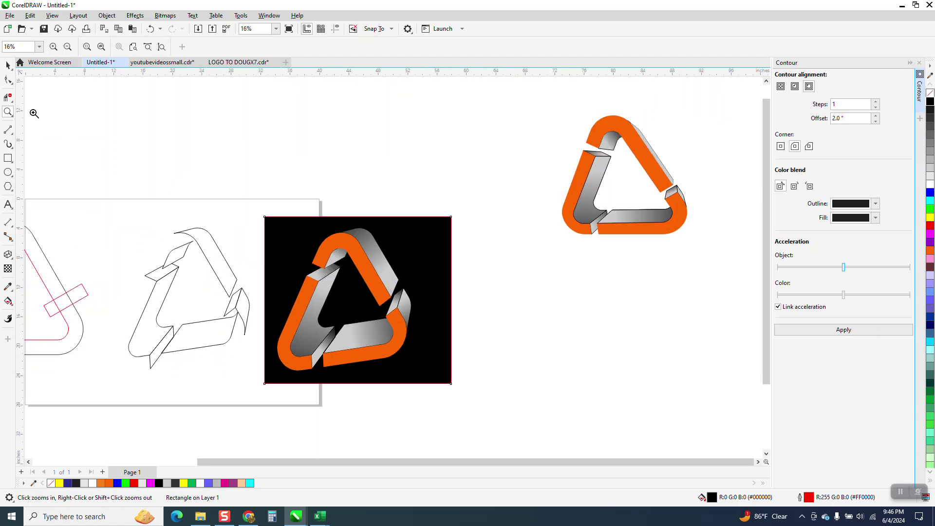
Move the black background rectangle back behind the reference logo and examine that logo up close.
{"action": "left_click", "coordinate": [9, 65]}
{"action": "left_click_drag", "start_coordinate": [677, 153], "coordinate": [675, 119]}
{"action": "left_click", "coordinate": [8, 111]}
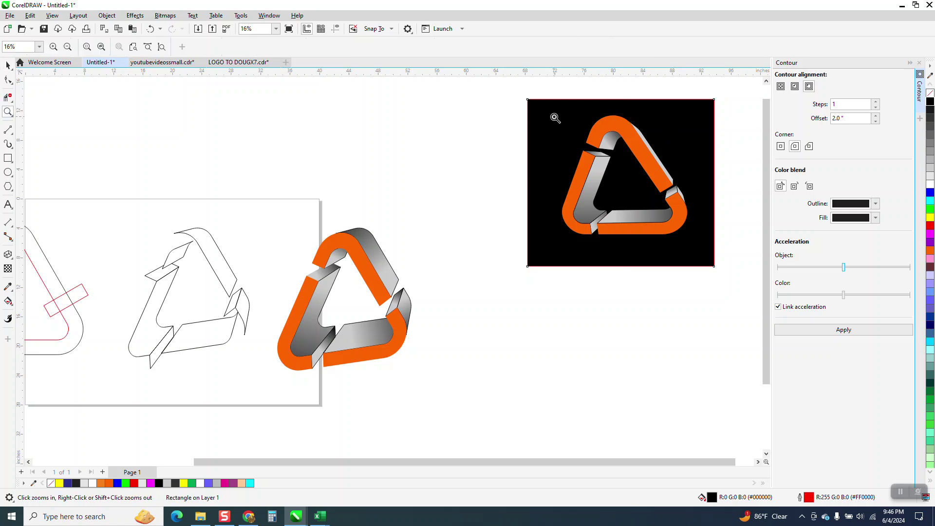
{"action": "left_click", "coordinate": [688, 276]}
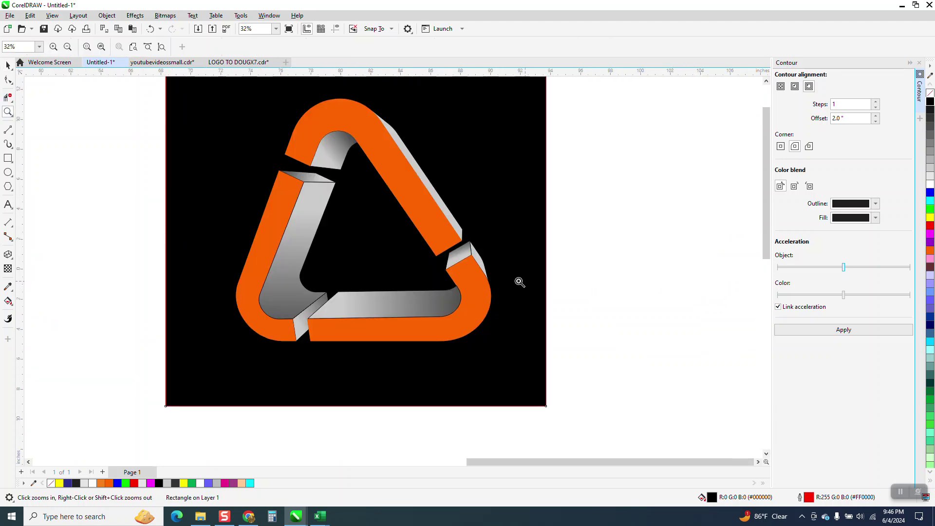